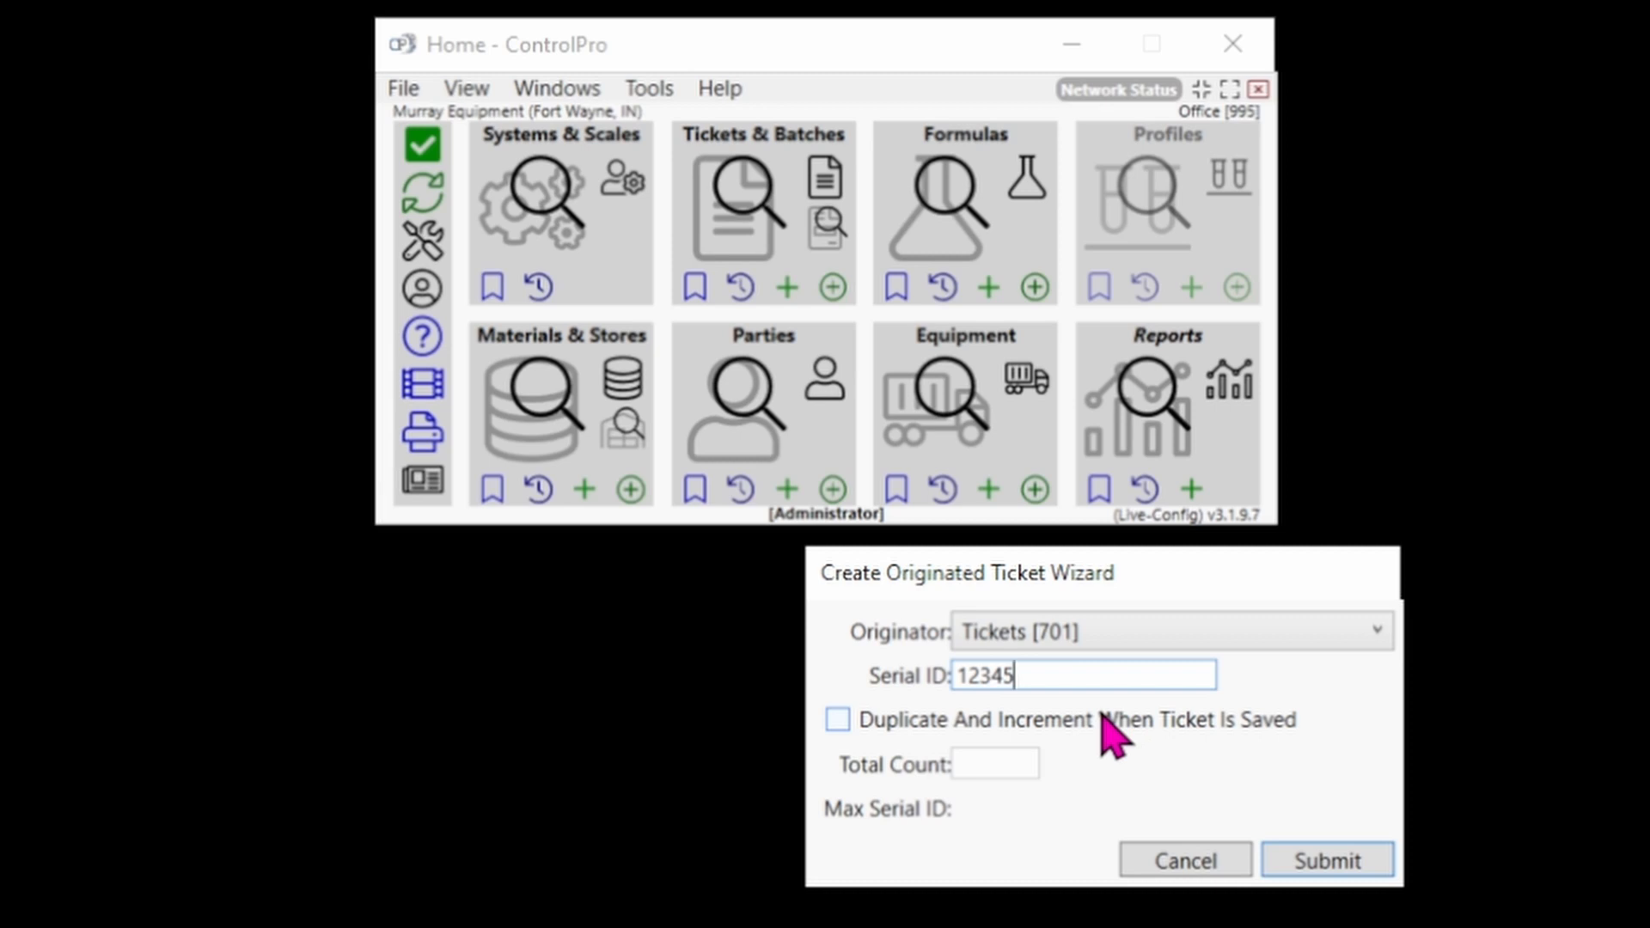
Make the new ticket duplicate and increment on save, with a Total Count of 10, and submit.
{"action": "left_click", "coordinate": [838, 722]}
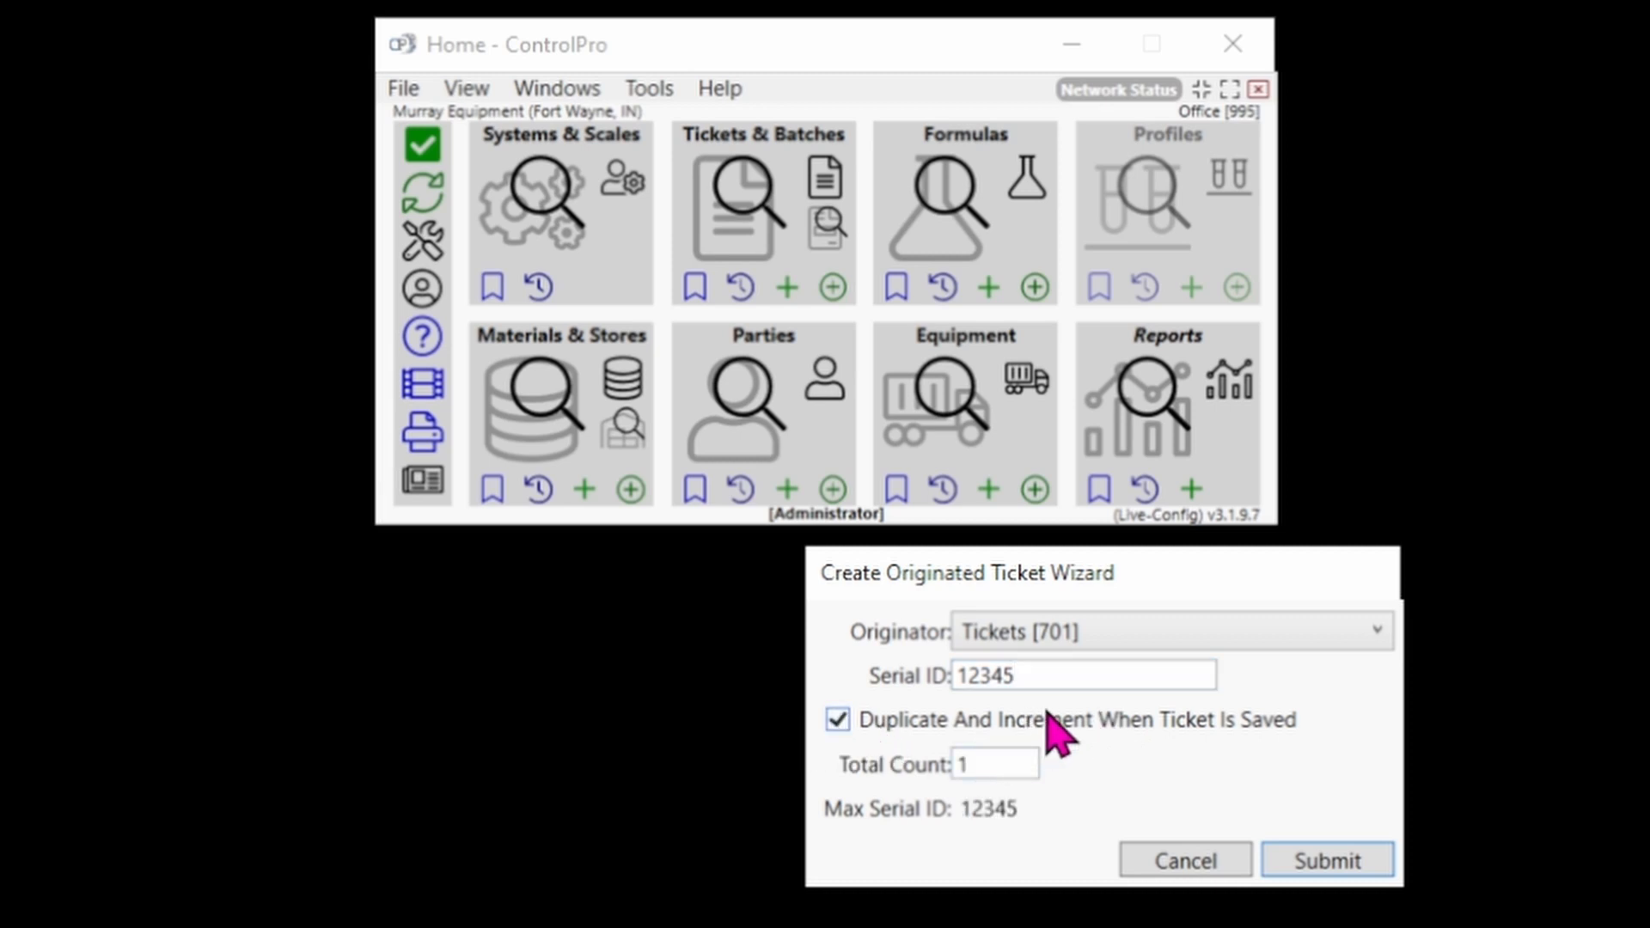
{"action": "left_click", "coordinate": [1002, 756]}
{"action": "key", "text": "BackSpace"}
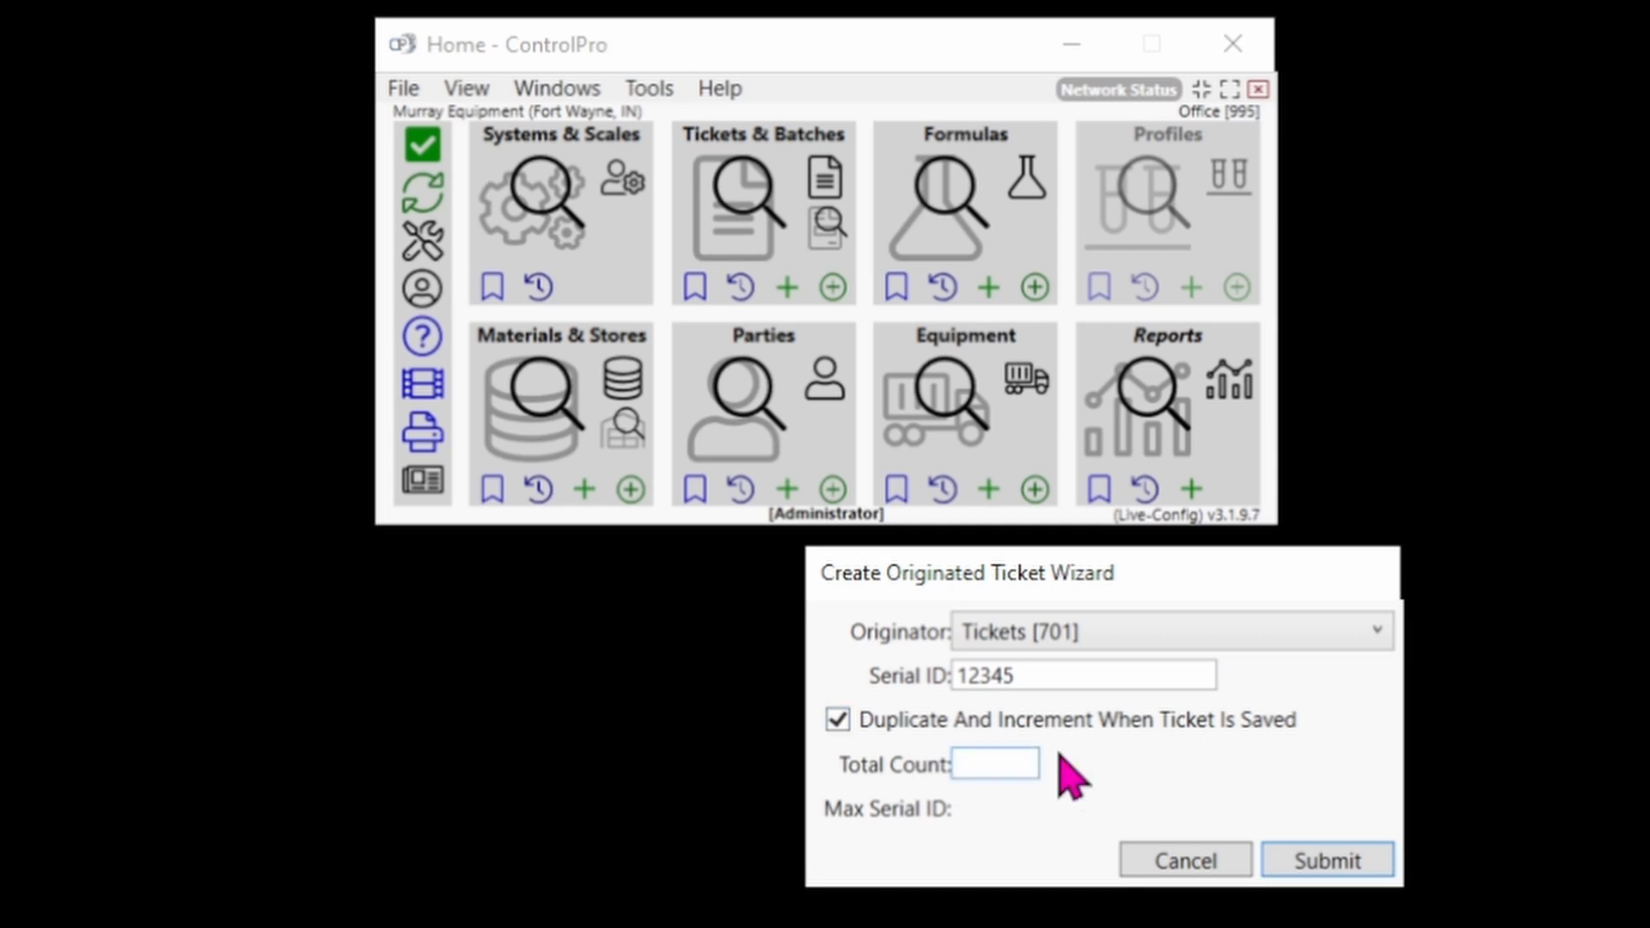
{"action": "type", "text": "10"}
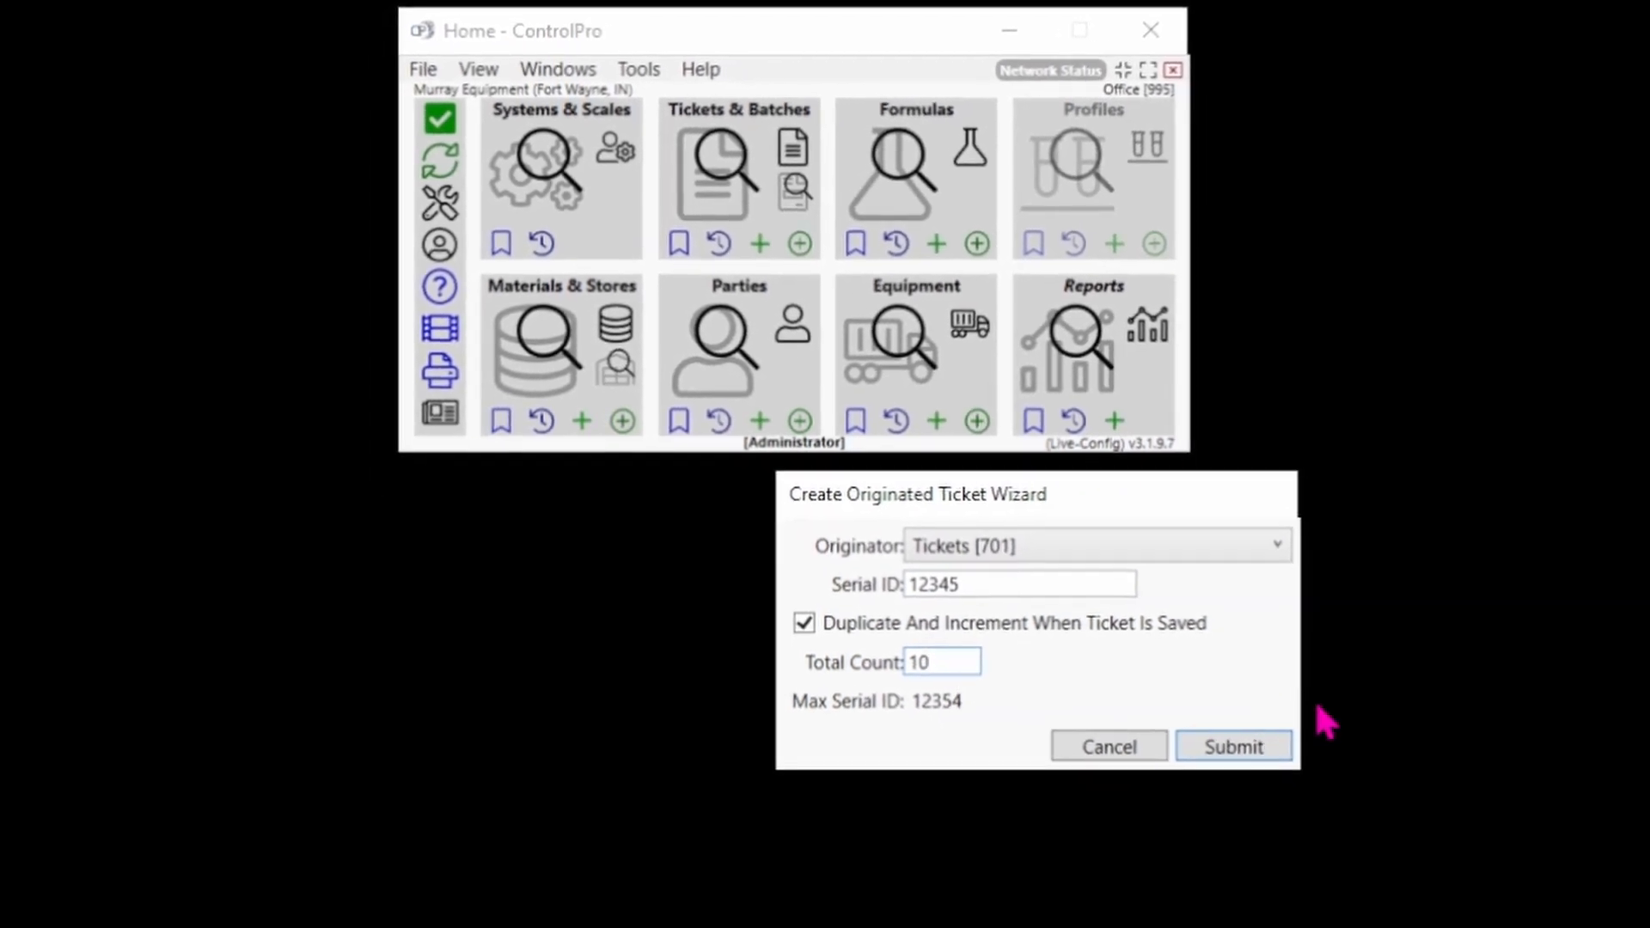
{"action": "left_click", "coordinate": [1234, 744]}
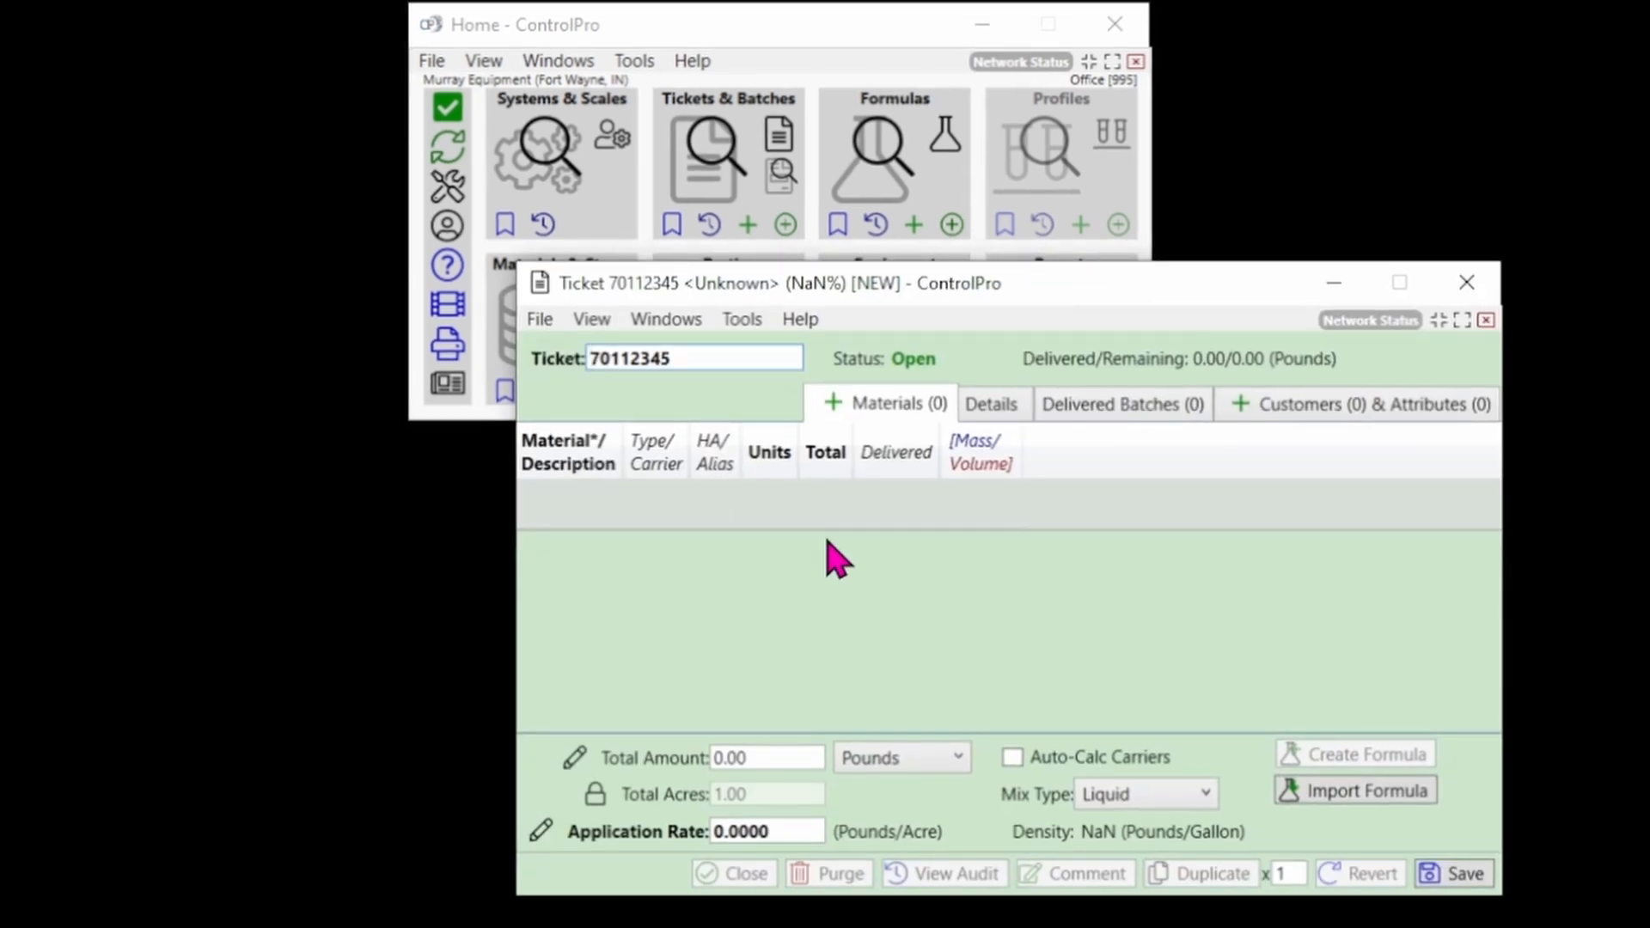
Add Chem/Micro 2, Chem/Micro 3 and Chem/Micro 4 as the ticket's materials.
{"action": "left_click", "coordinate": [831, 401]}
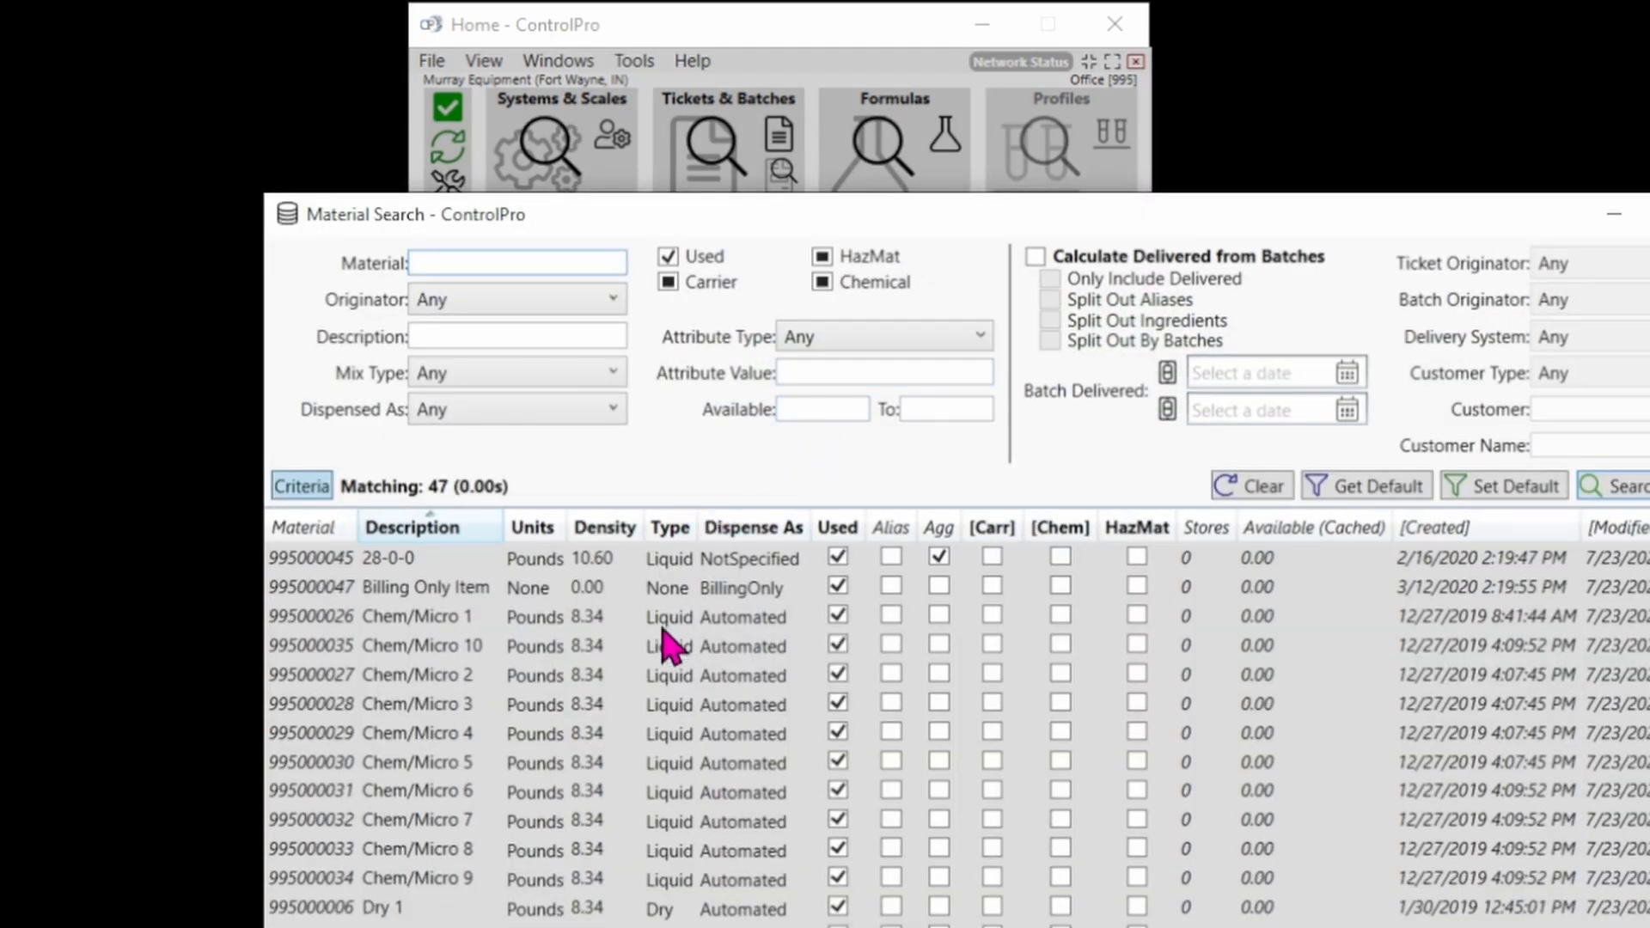
{"action": "left_click", "coordinate": [346, 679]}
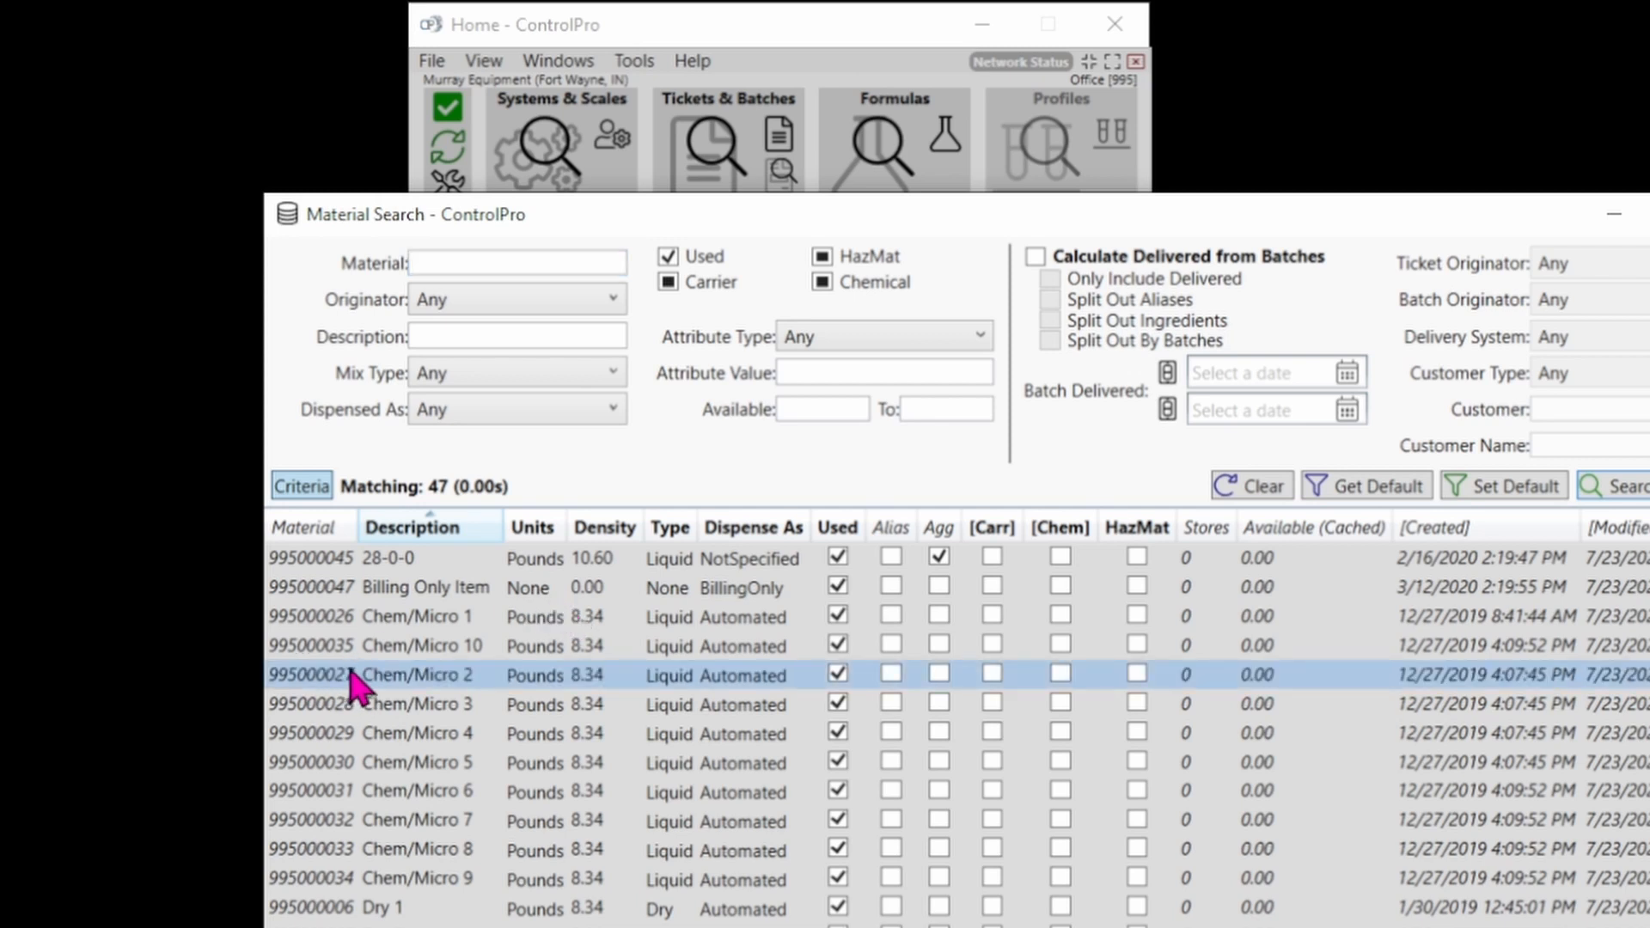
{"action": "left_click_drag", "start_coordinate": [353, 685], "coordinate": [352, 739]}
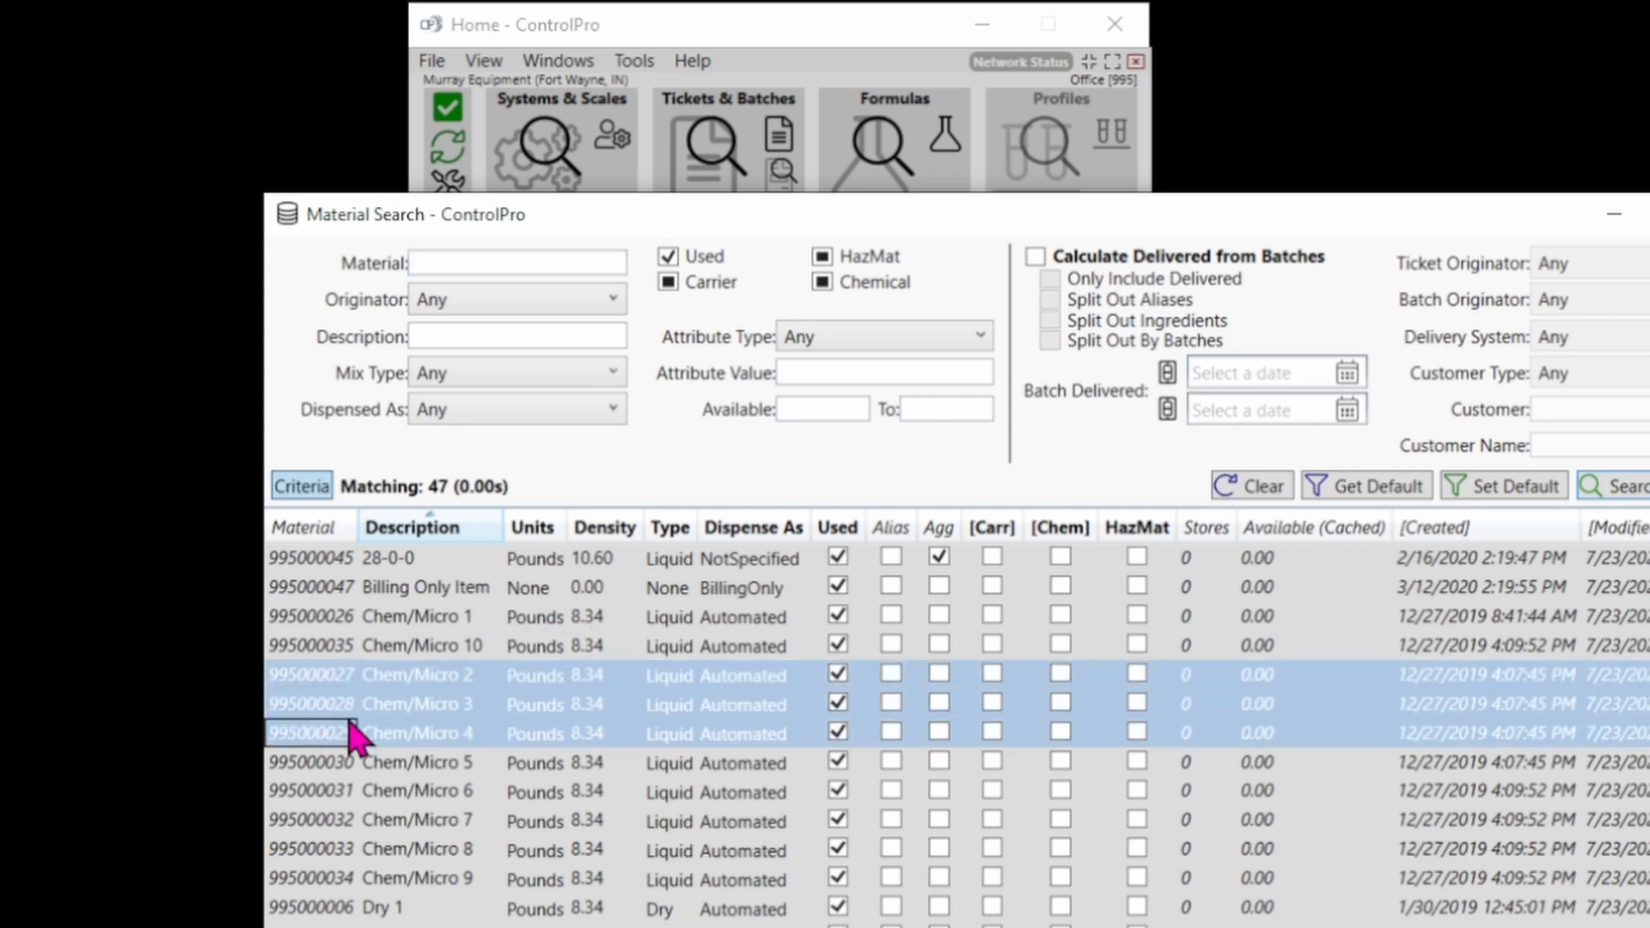
{"action": "left_click", "coordinate": [1649, 487]}
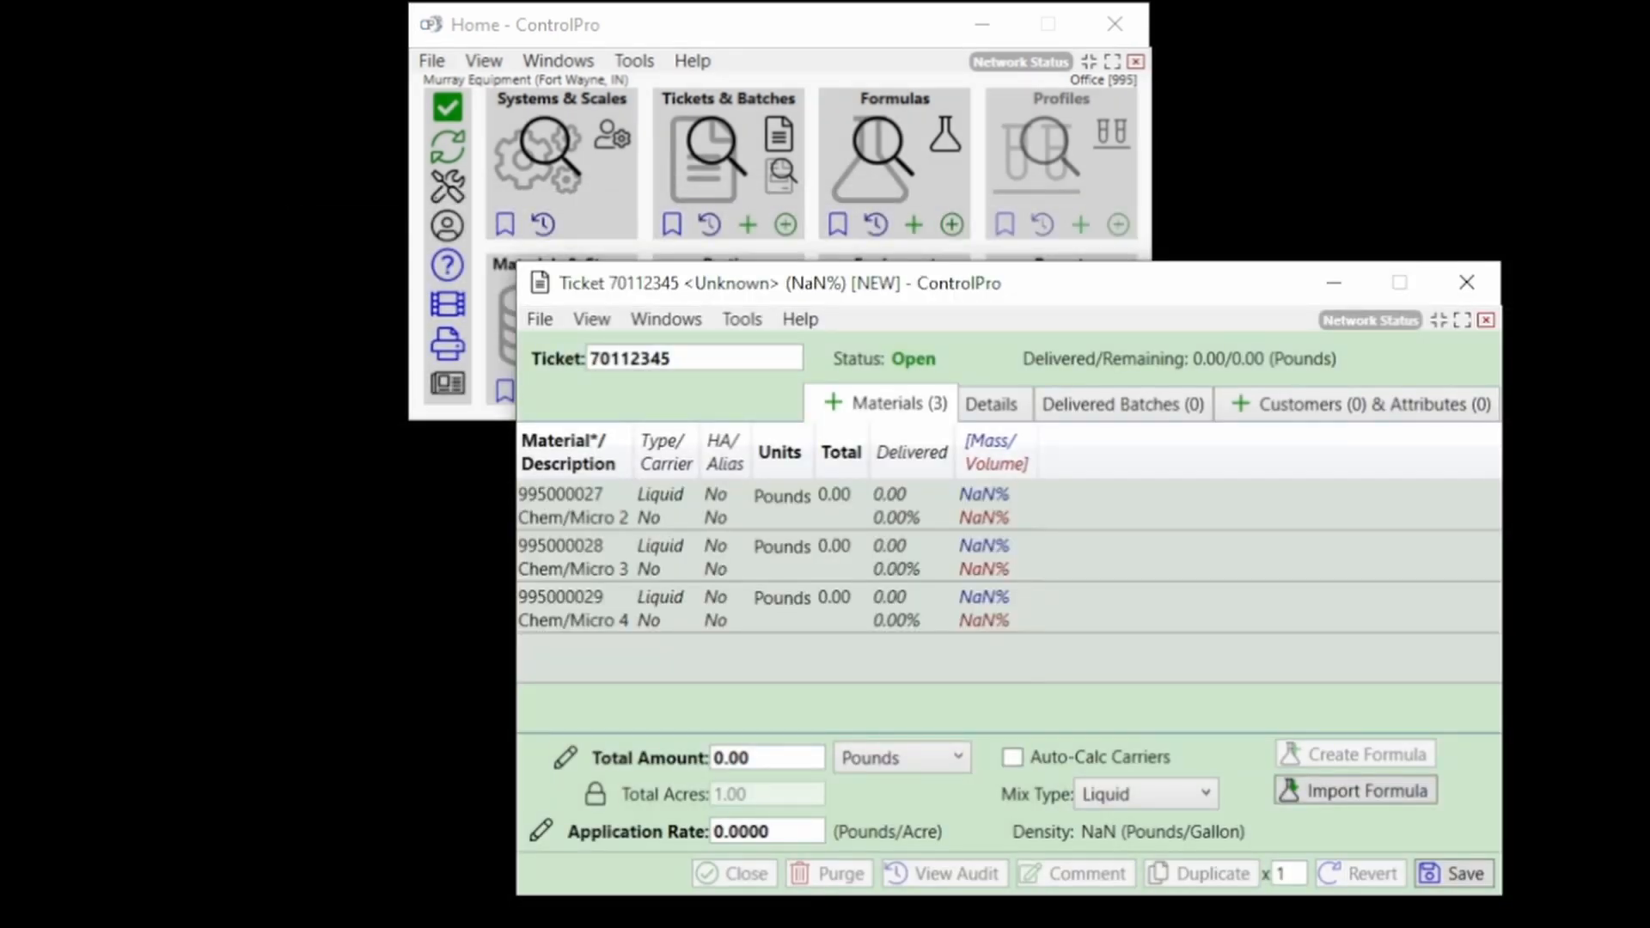
Enter a total of 5,000 pounds for each of the three materials.
{"action": "left_click", "coordinate": [842, 512]}
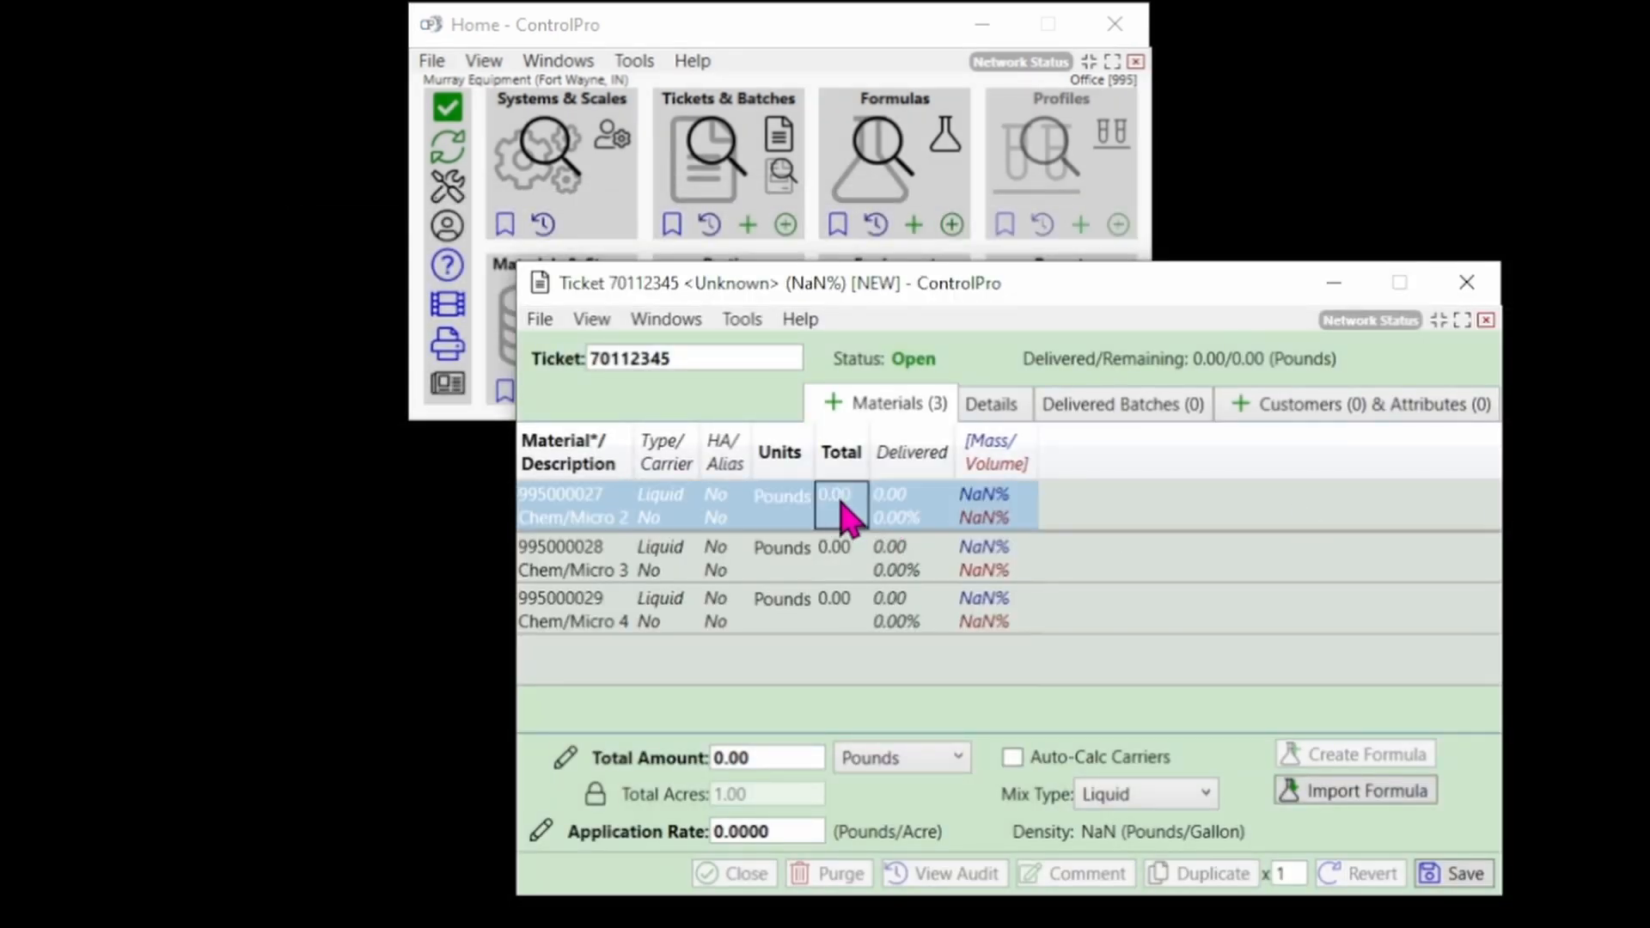
{"action": "type", "text": "5000"}
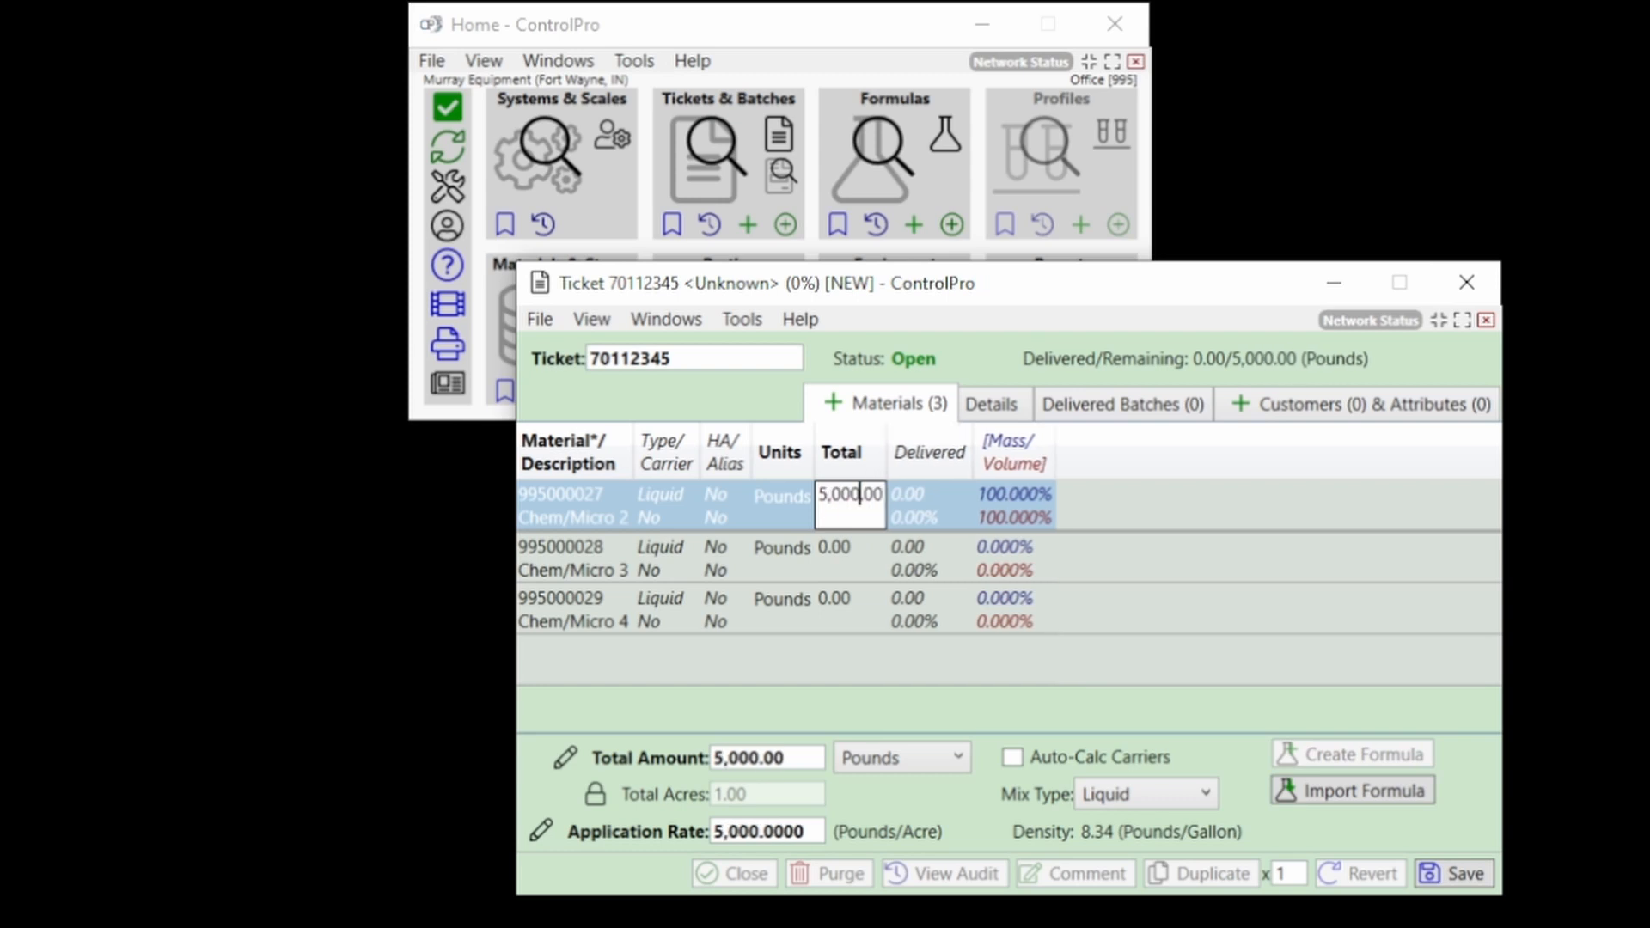
{"action": "key", "text": "BackSpace"}
{"action": "key", "text": "BackSpace"}
{"action": "key", "text": "BackSpace"}
{"action": "key", "text": "BackSpace"}
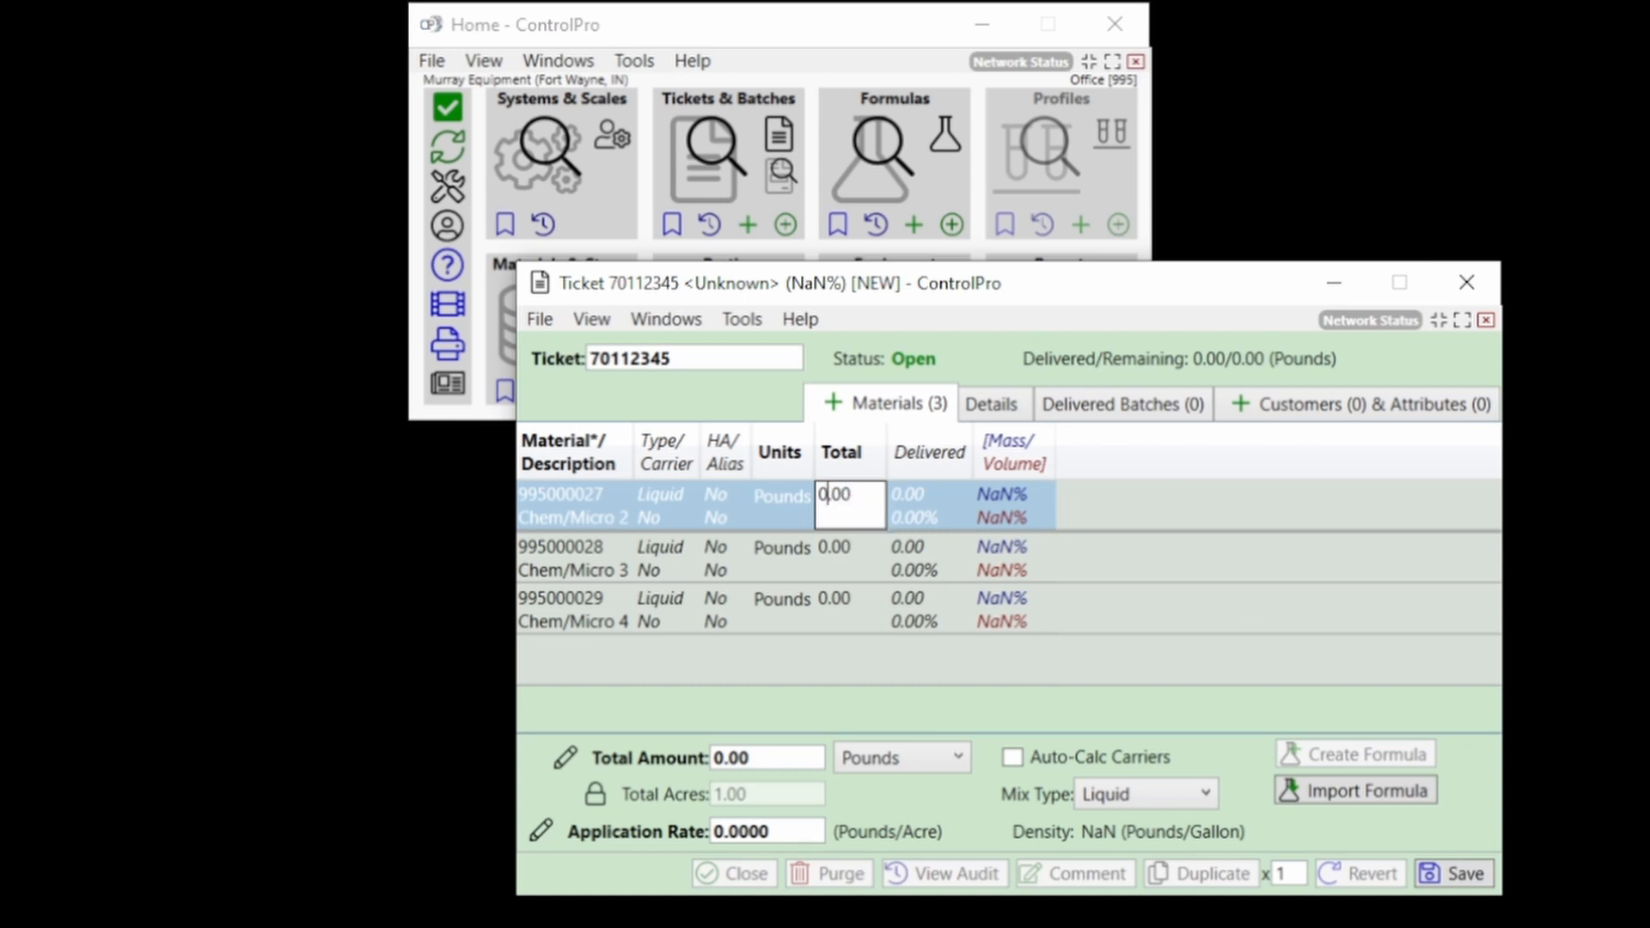
{"action": "type", "text": "5000"}
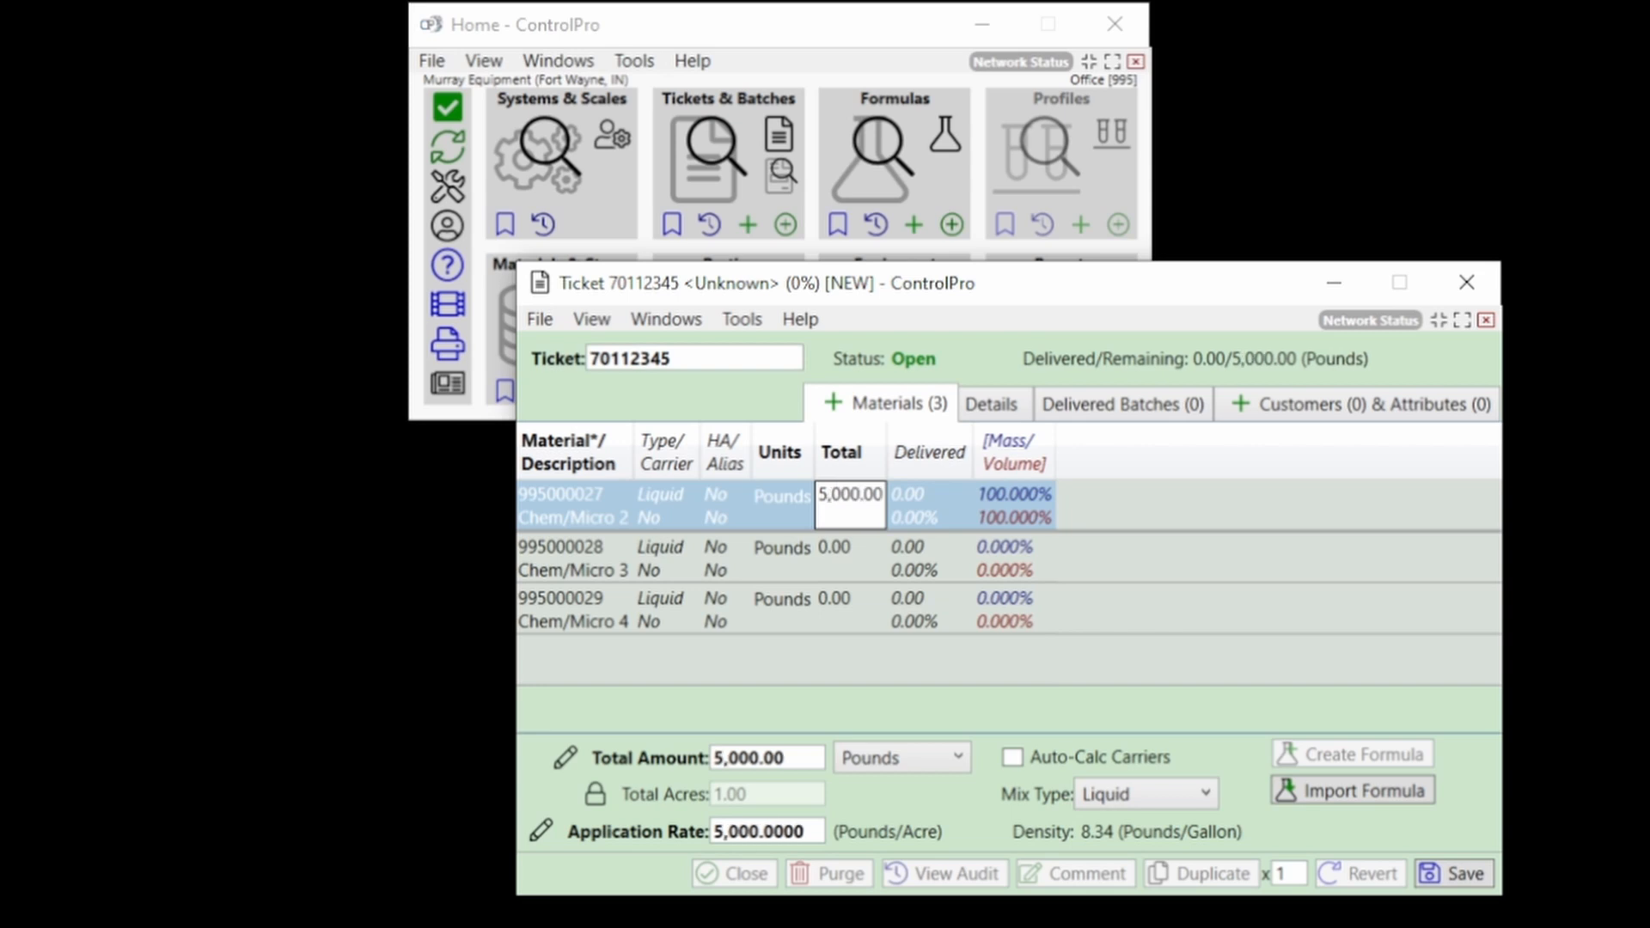
{"action": "key", "text": "Return"}
{"action": "type", "text": "5000"}
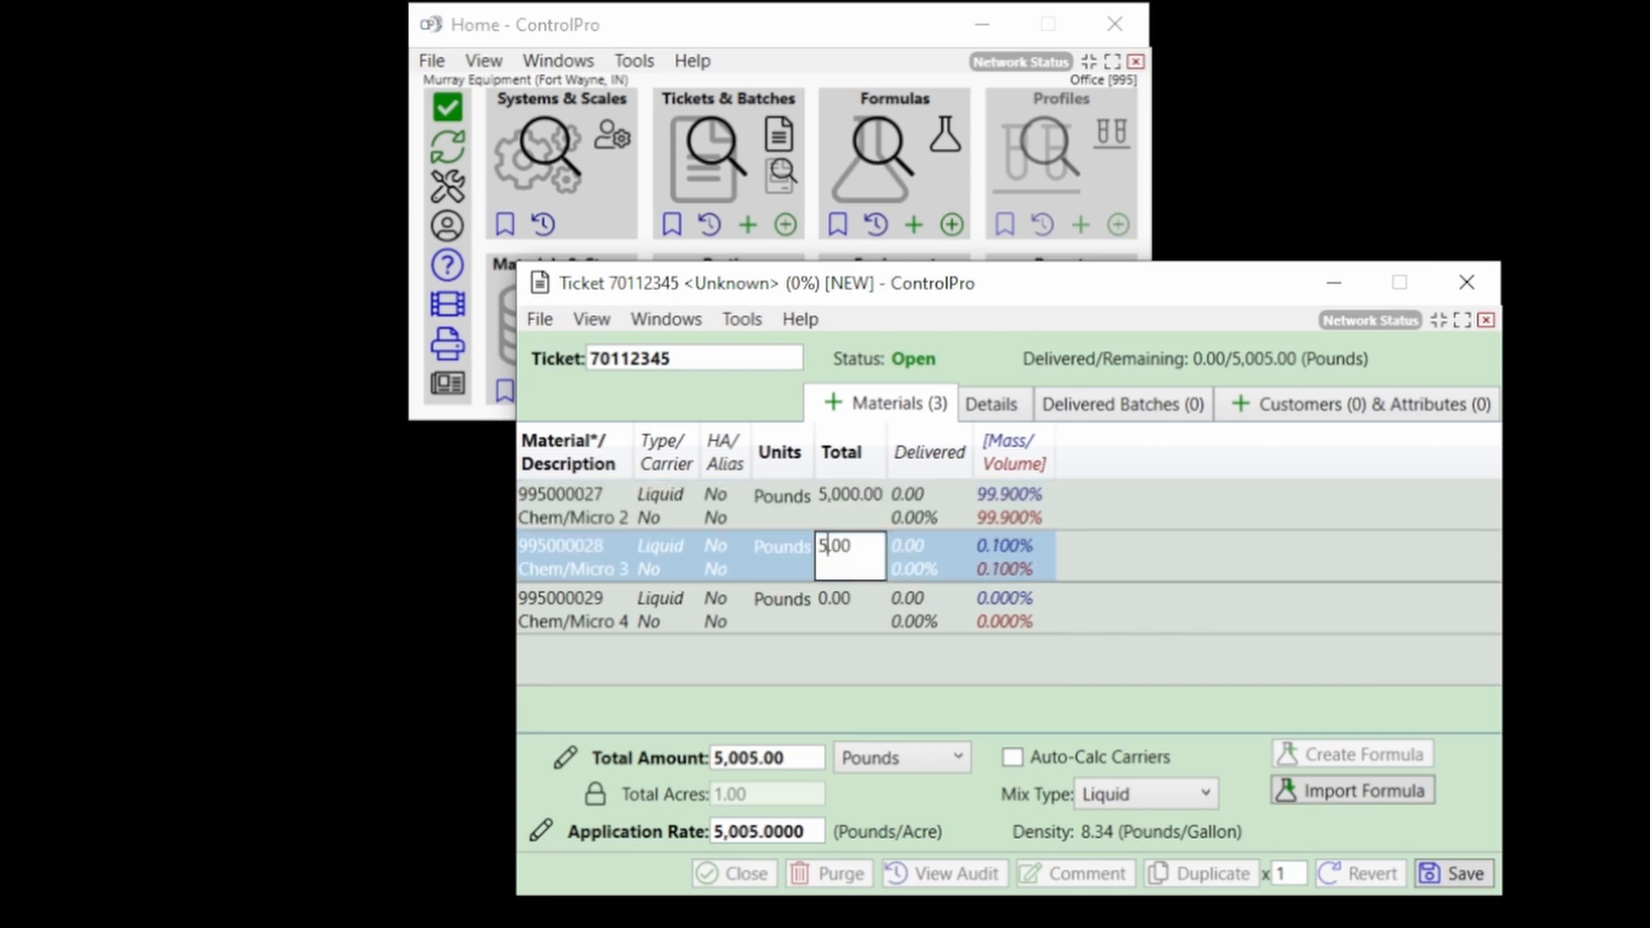
{"action": "key", "text": "Return"}
{"action": "type", "text": "5000"}
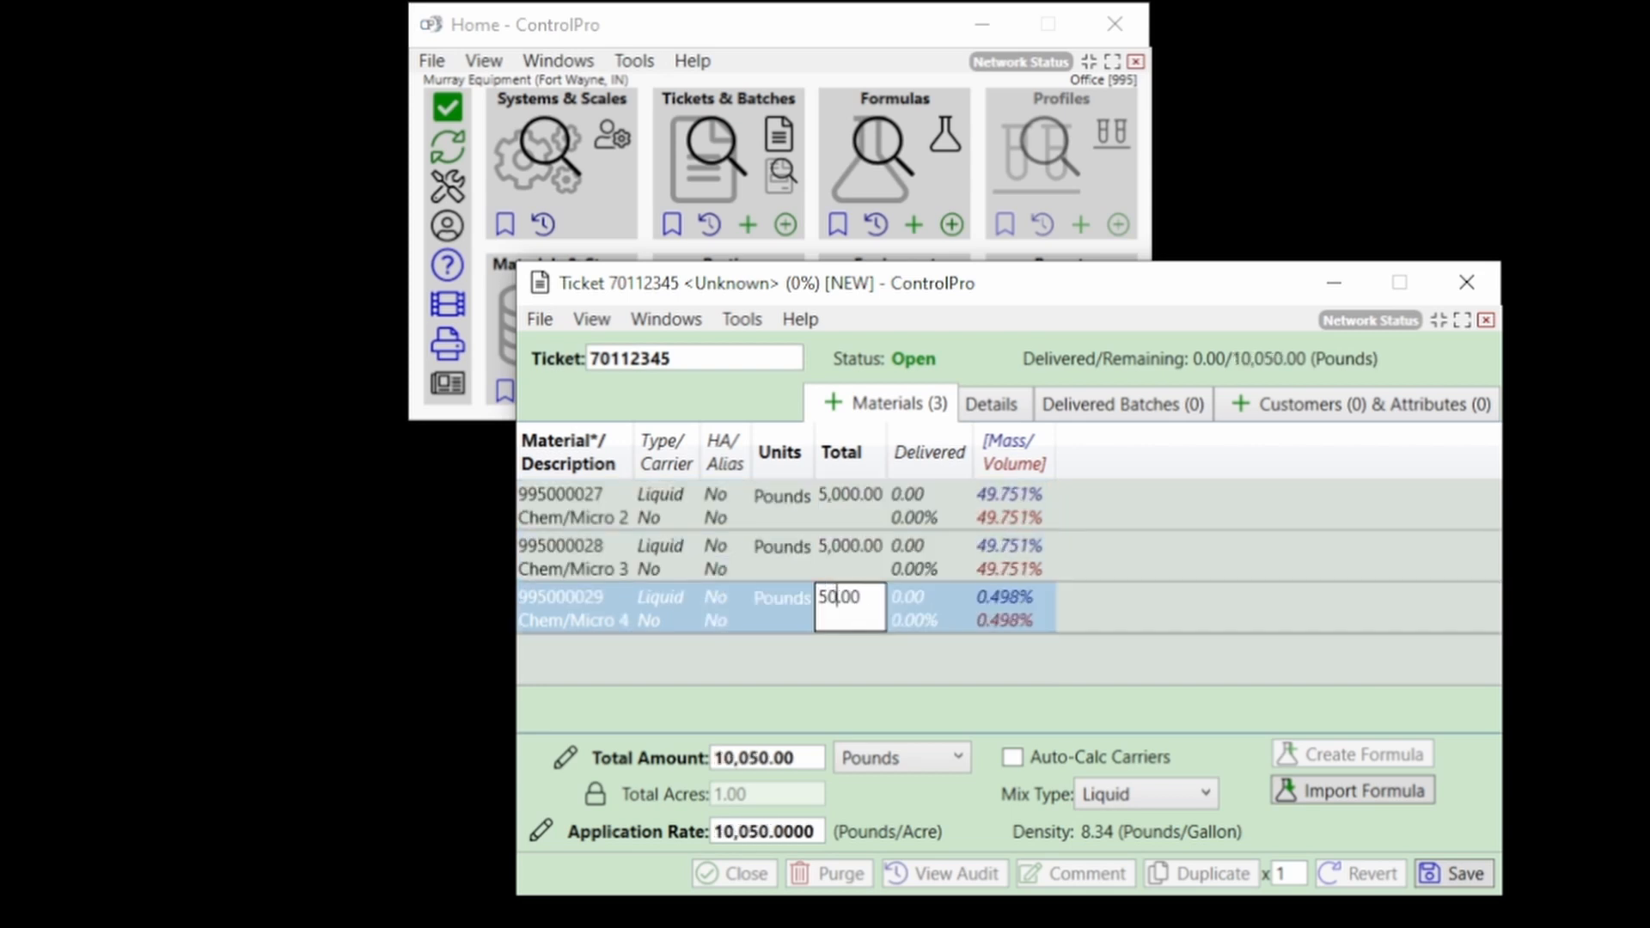
{"action": "key", "text": "Return"}
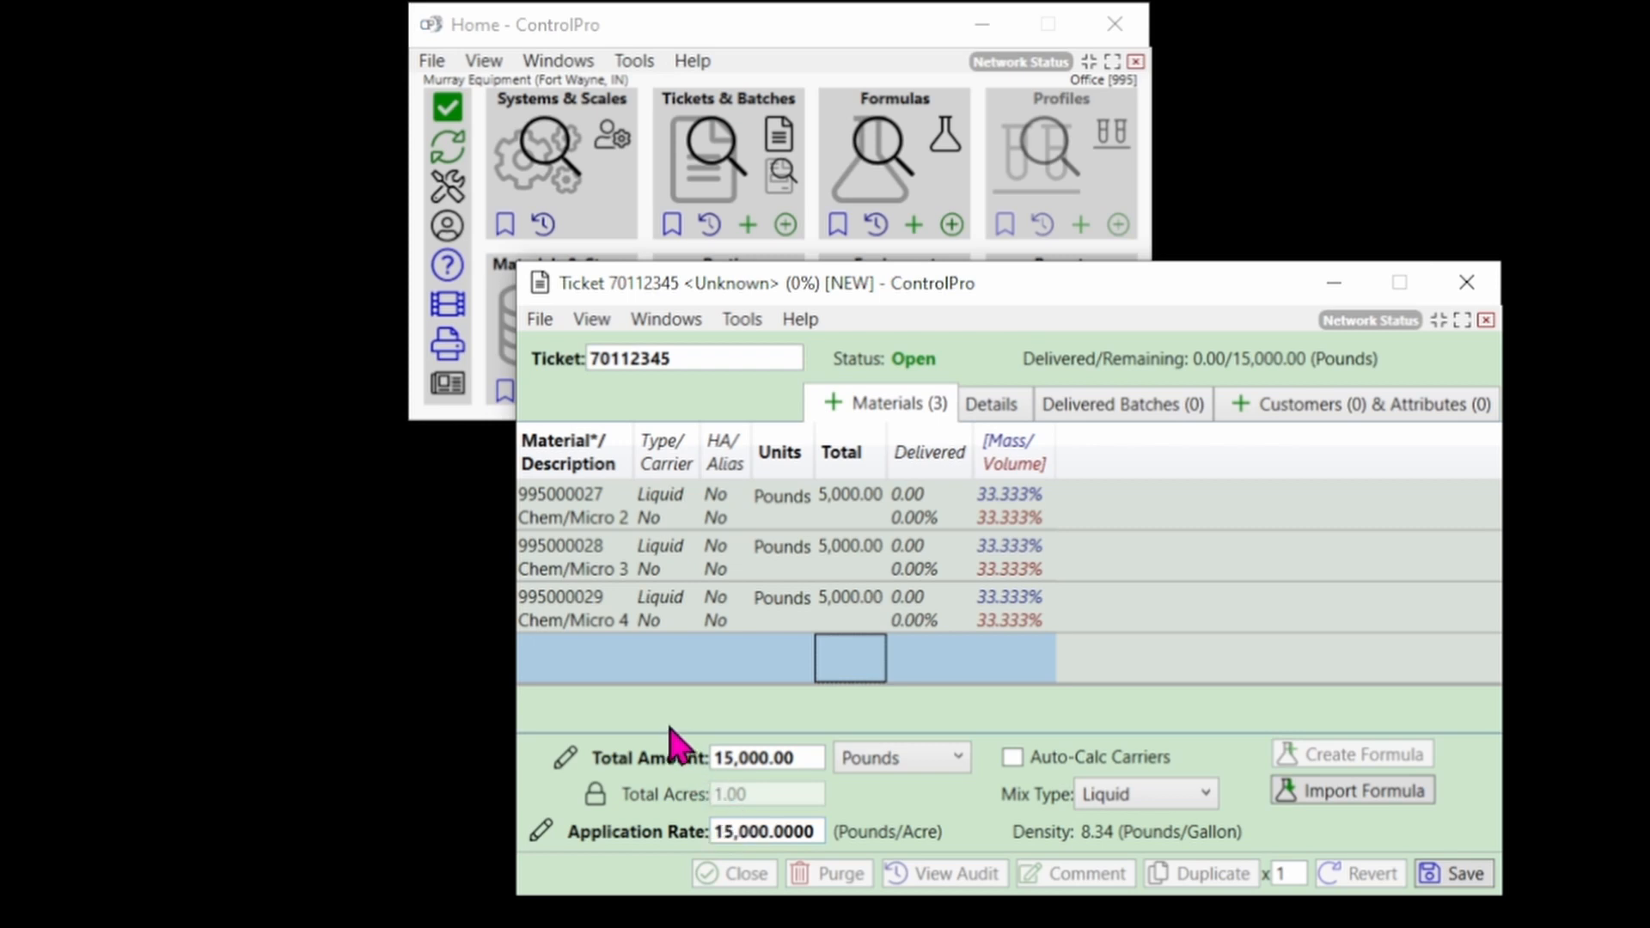
Set Total Acres to 200 so the rate becomes 75 pounds per acre.
{"action": "left_click", "coordinate": [566, 758]}
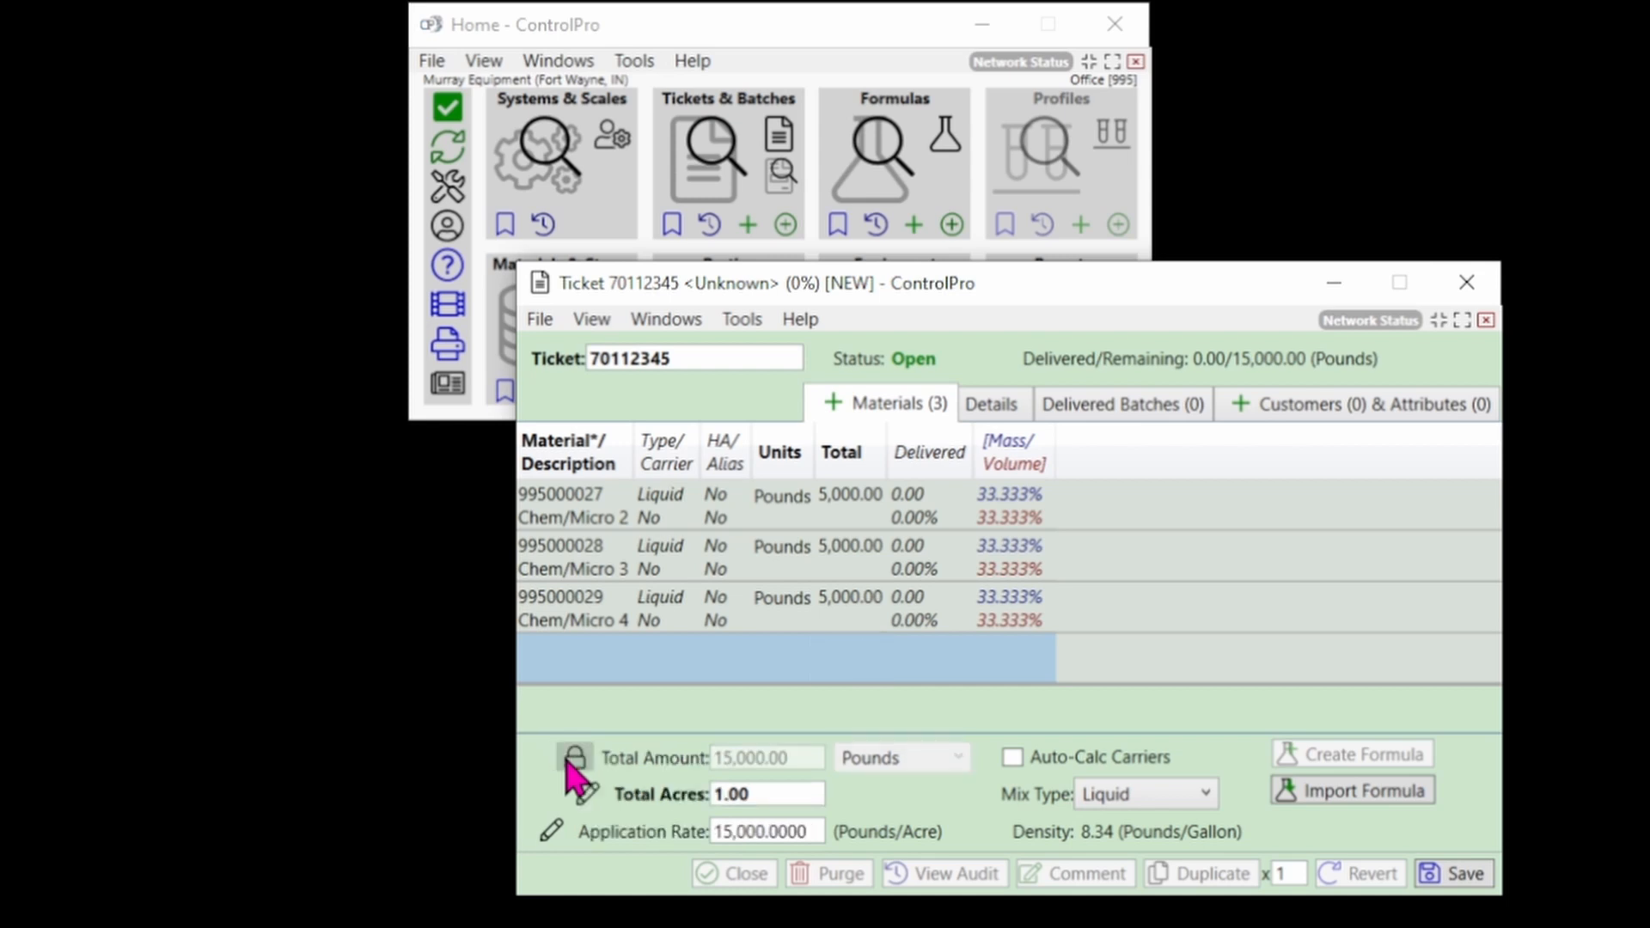
{"action": "left_click", "coordinate": [771, 792]}
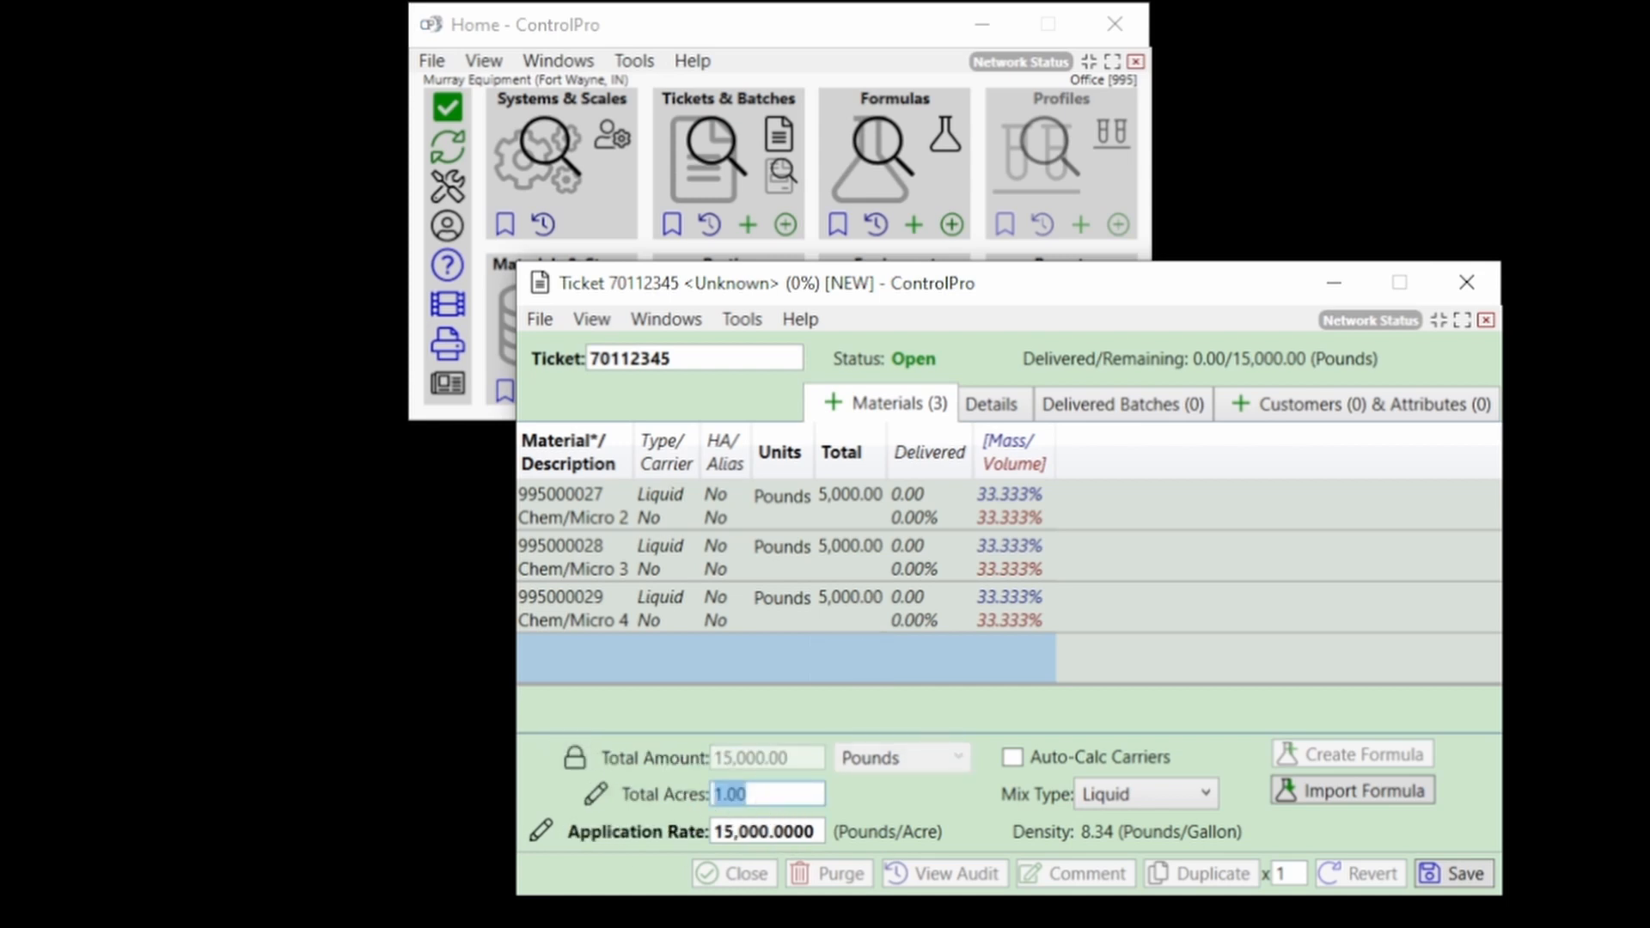
{"action": "type", "text": "200"}
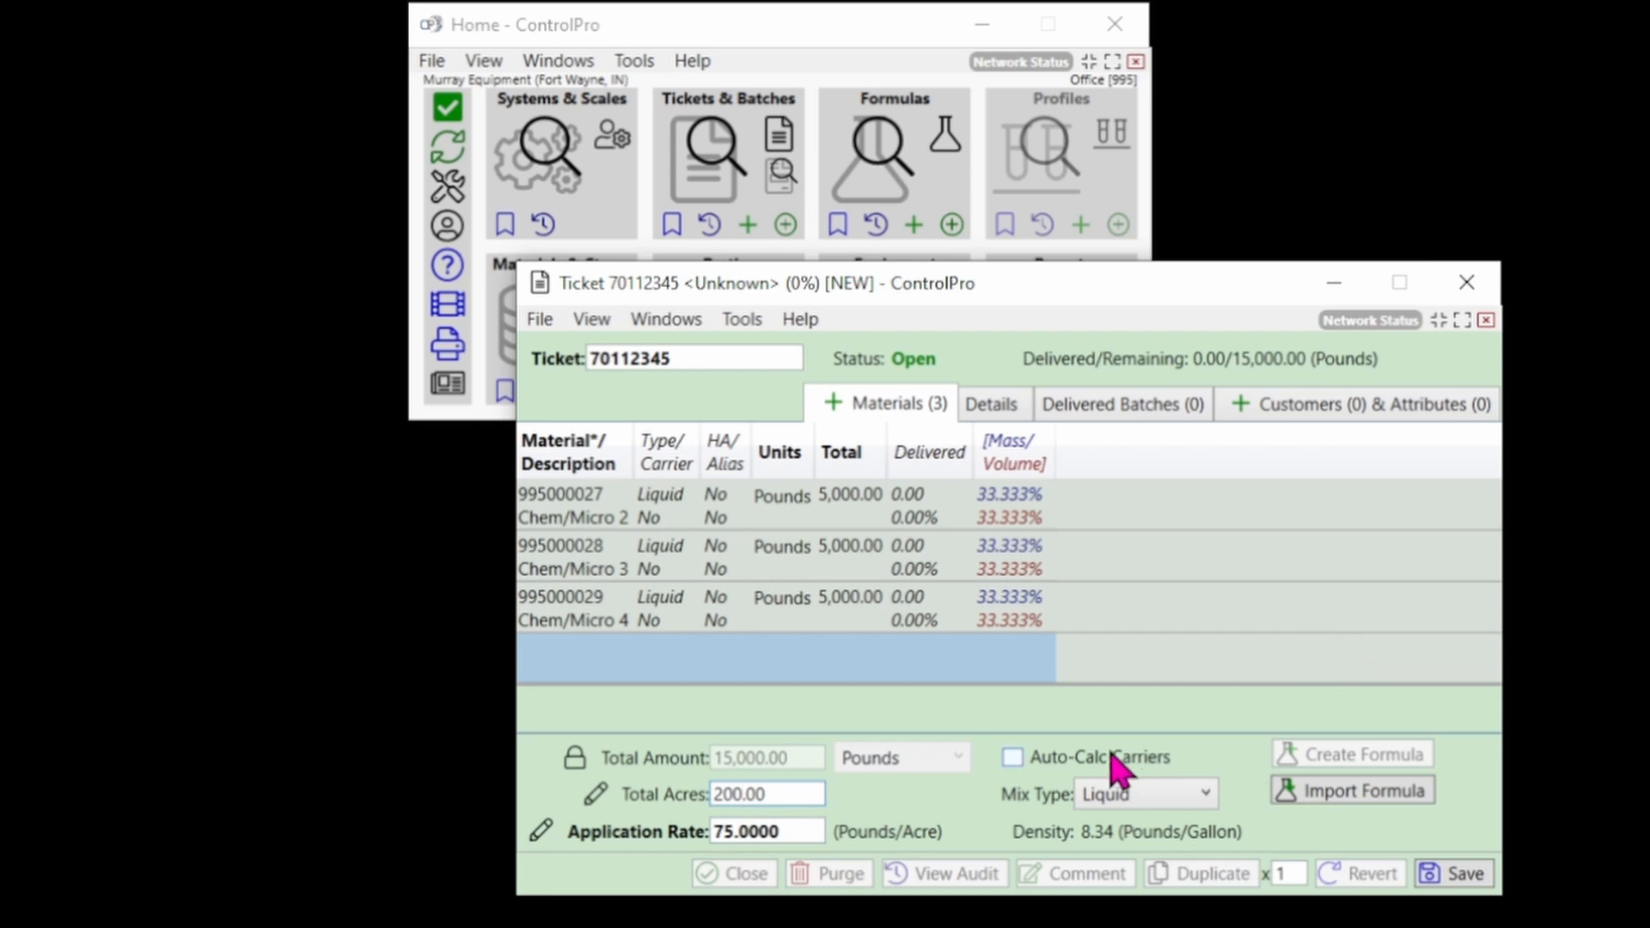
{"action": "left_click", "coordinate": [997, 402]}
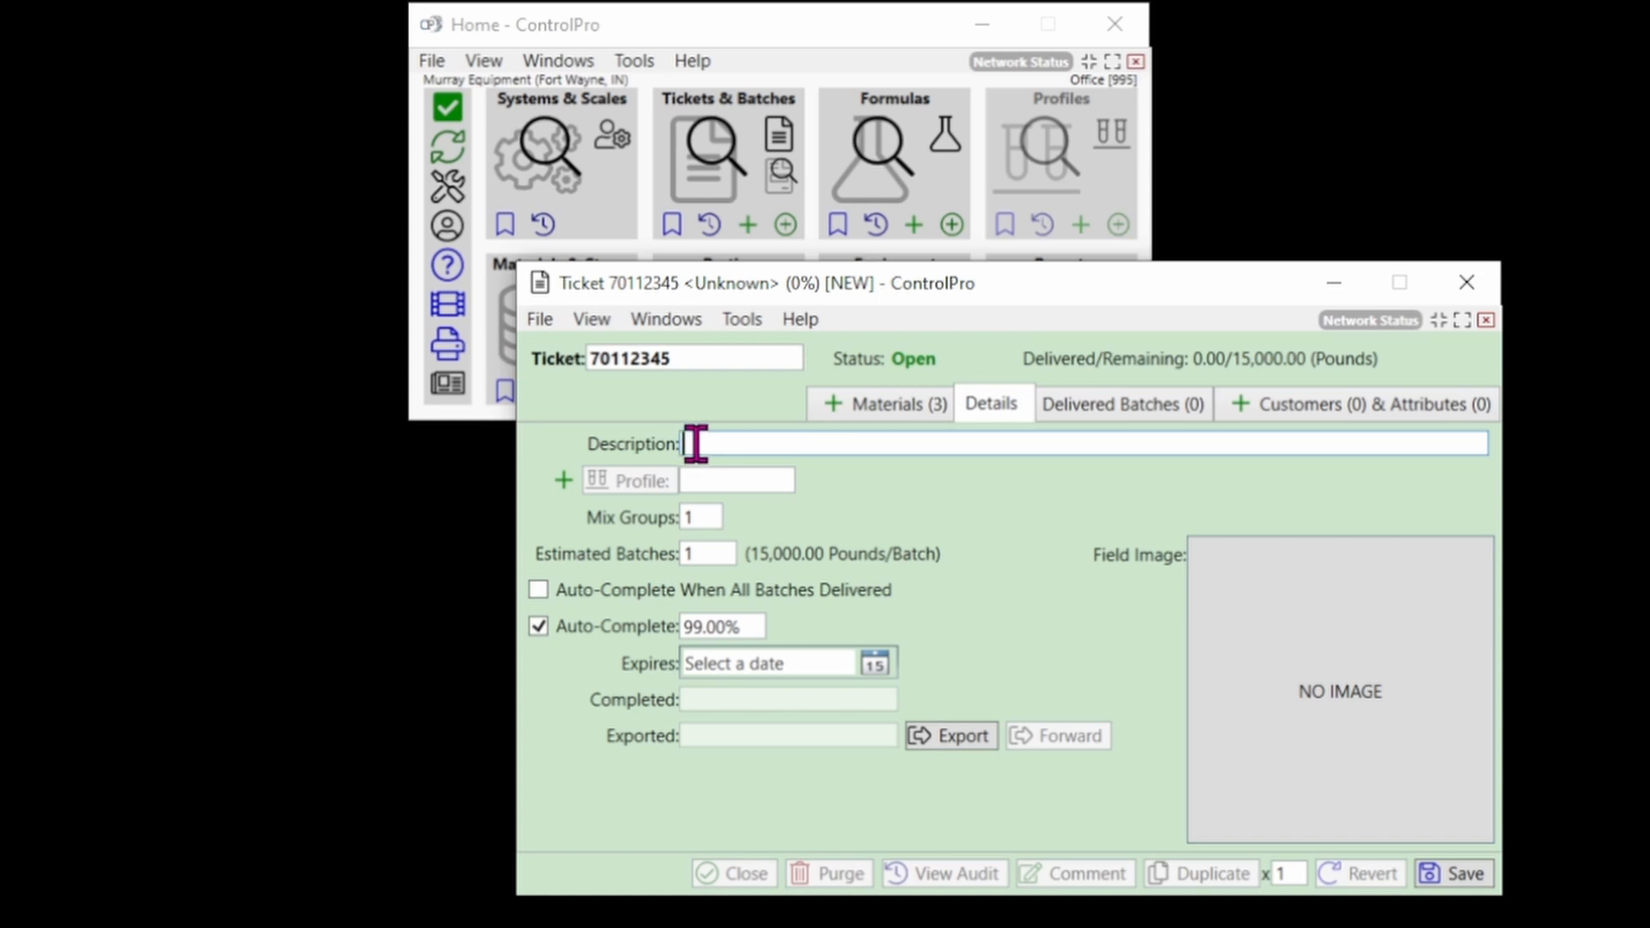
Enter 'Generic Blend' as the ticket description and set Estimated Batches to 1.
{"action": "left_click", "coordinate": [909, 411]}
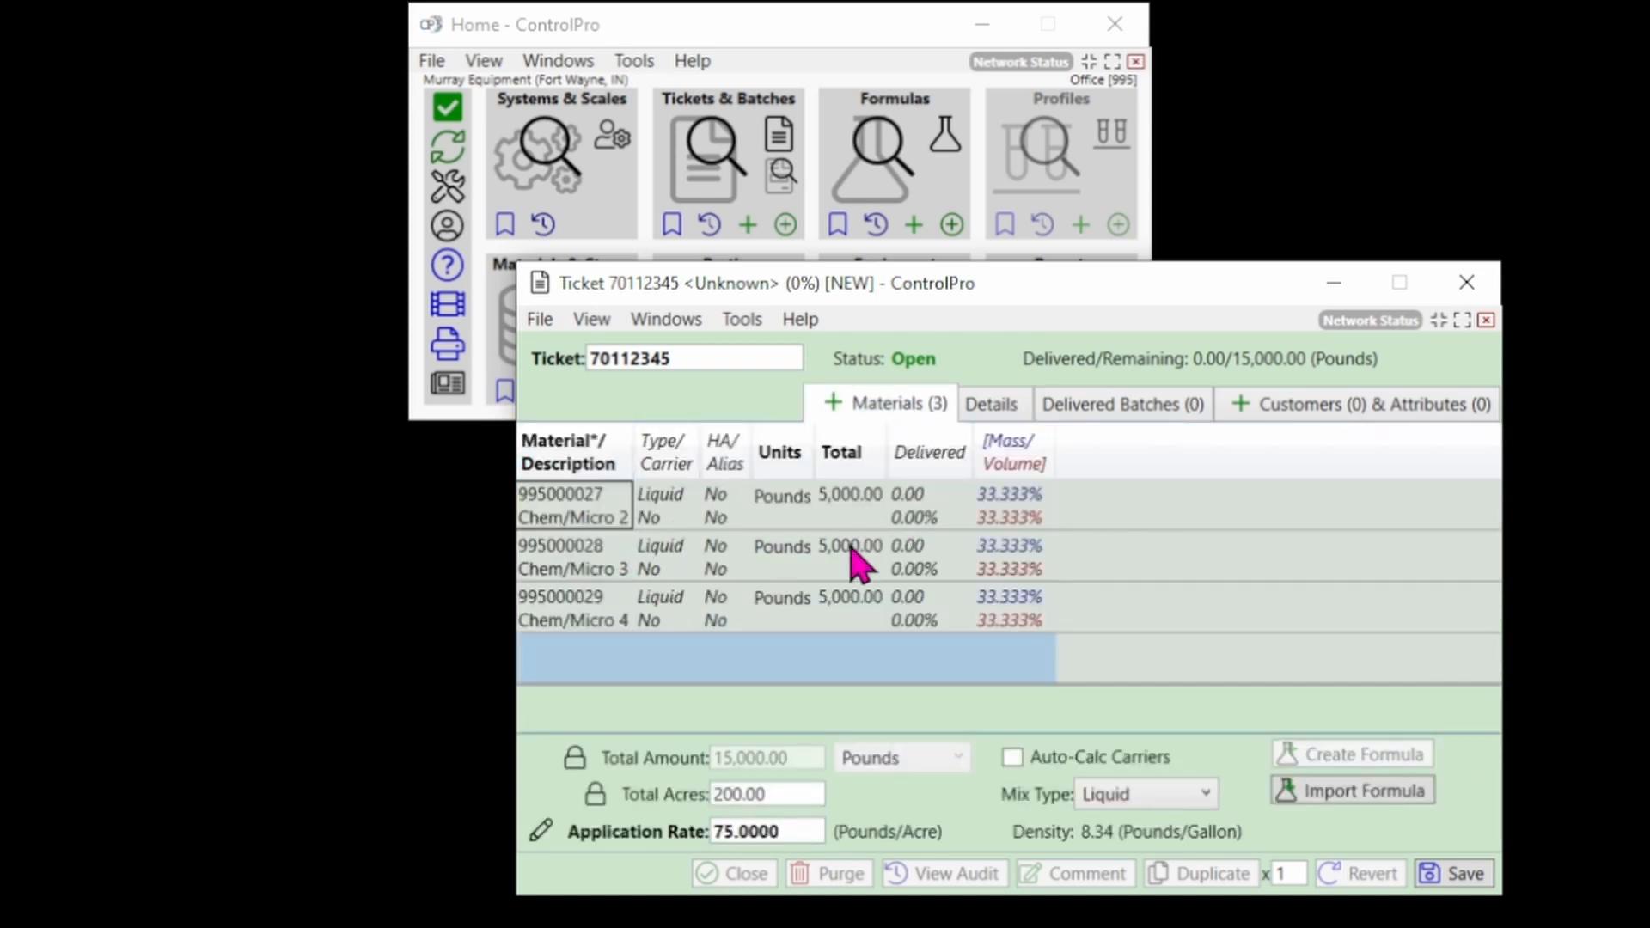
{"action": "left_click", "coordinate": [997, 409]}
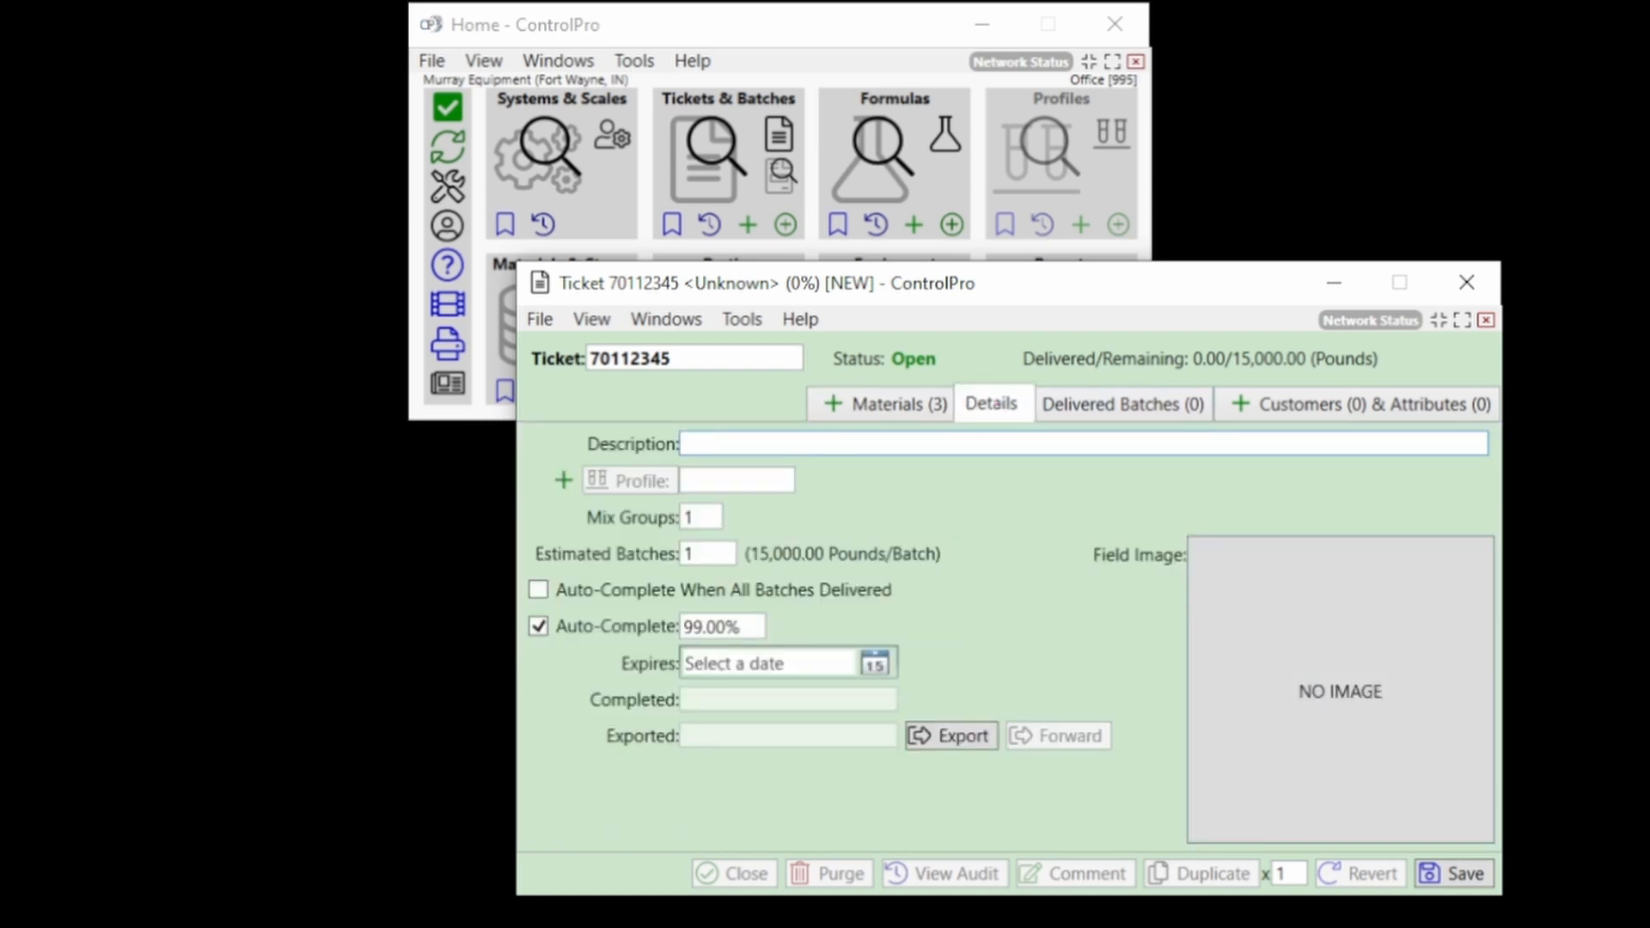
{"action": "type", "text": "Generic Blend"}
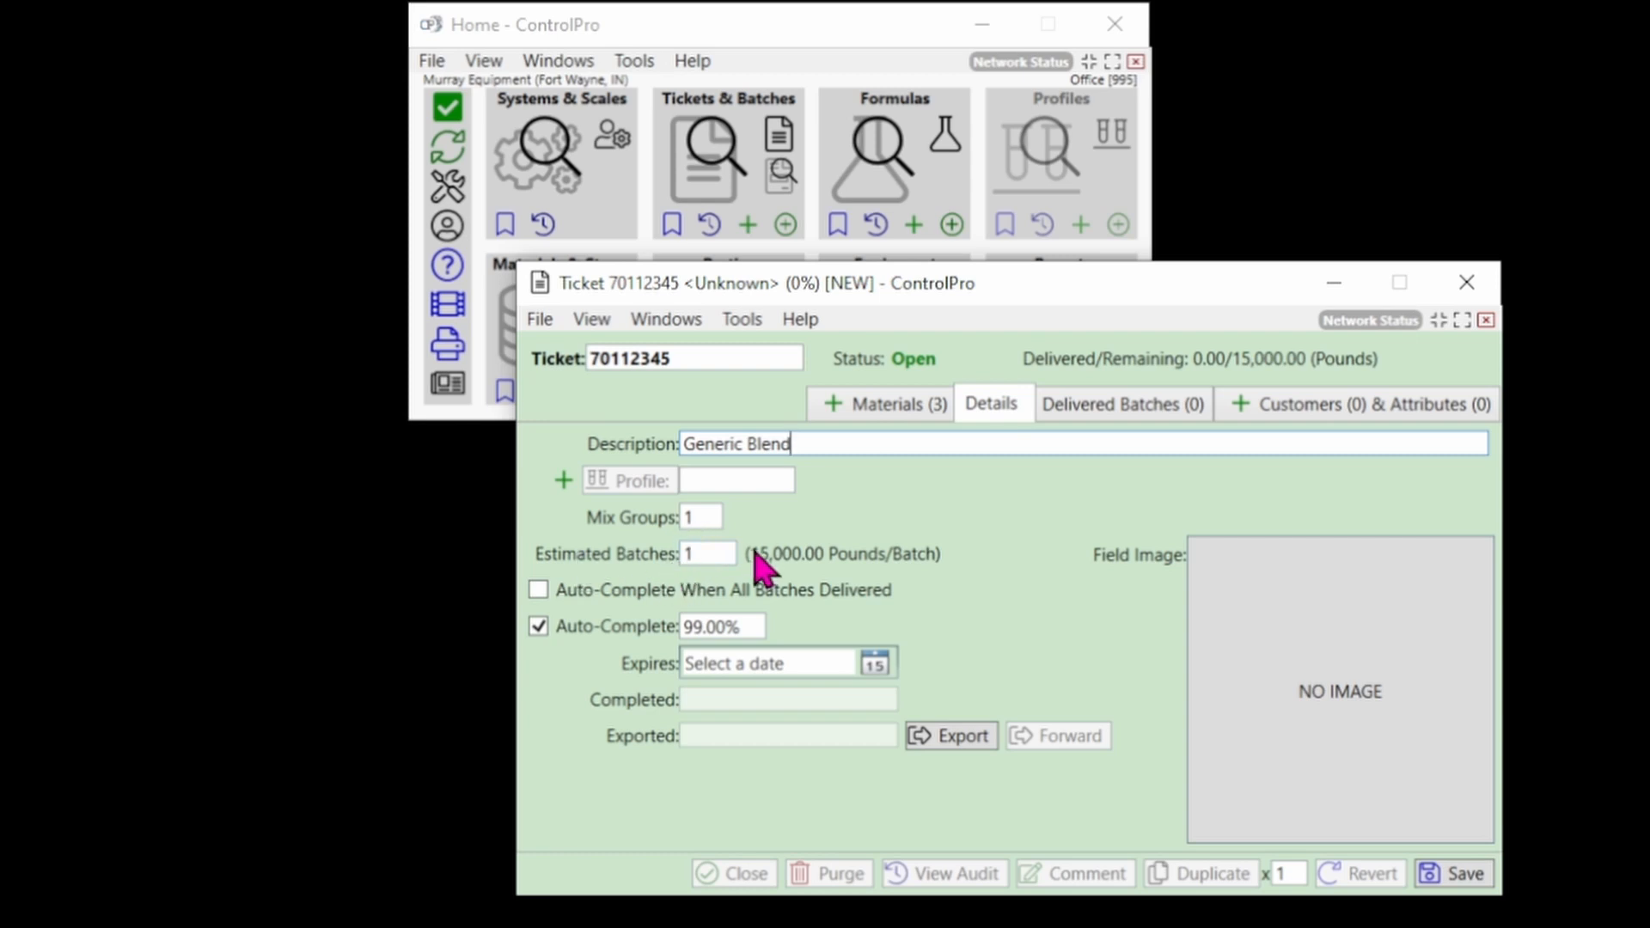
{"action": "left_click", "coordinate": [698, 555]}
{"action": "type", "text": "2"}
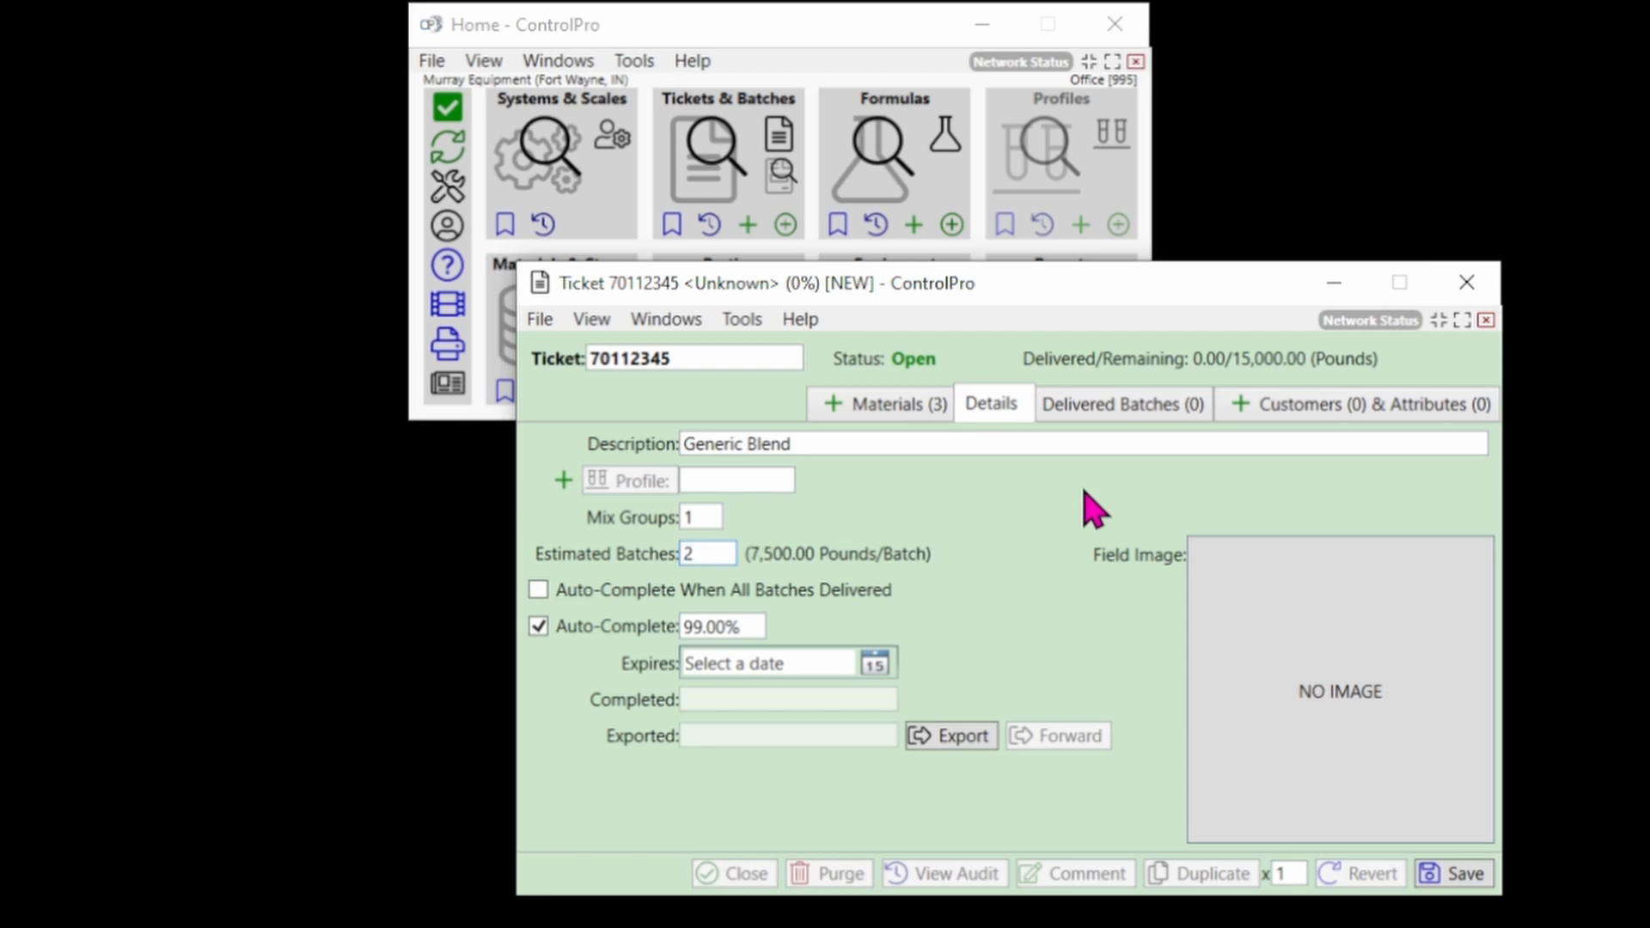
{"action": "key", "text": "BackSpace"}
{"action": "type", "text": "1"}
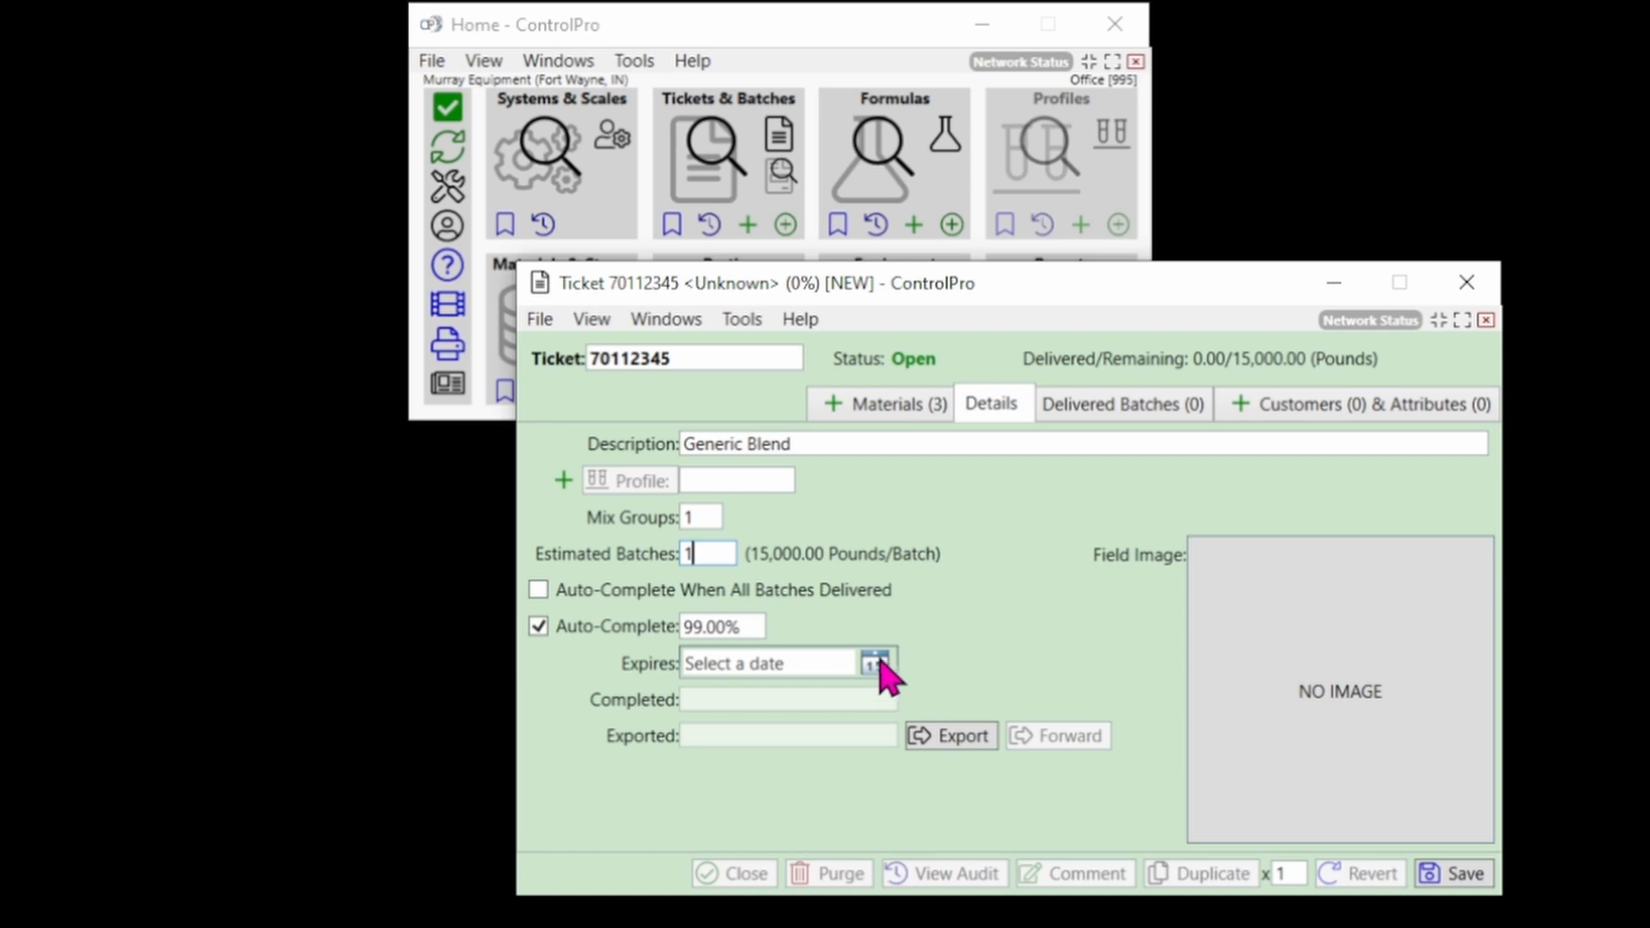
{"action": "left_click", "coordinate": [1111, 408]}
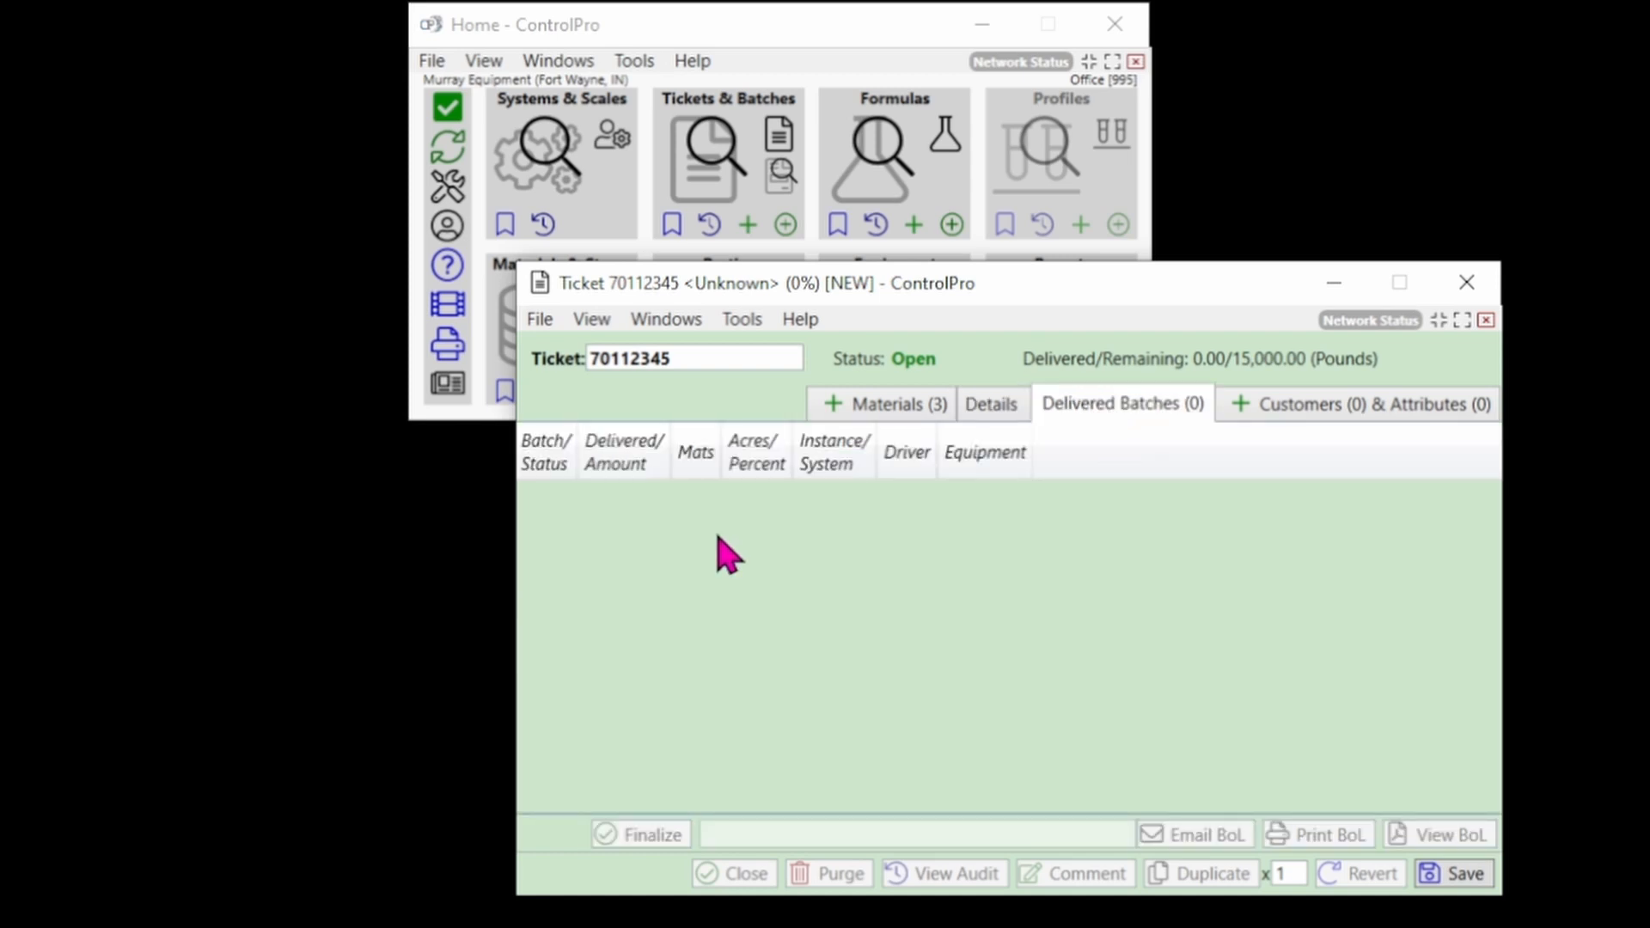
Add Captain Marvel as the ticket's consignee from Party Search.
{"action": "left_click", "coordinate": [1357, 411]}
{"action": "left_click", "coordinate": [1240, 405]}
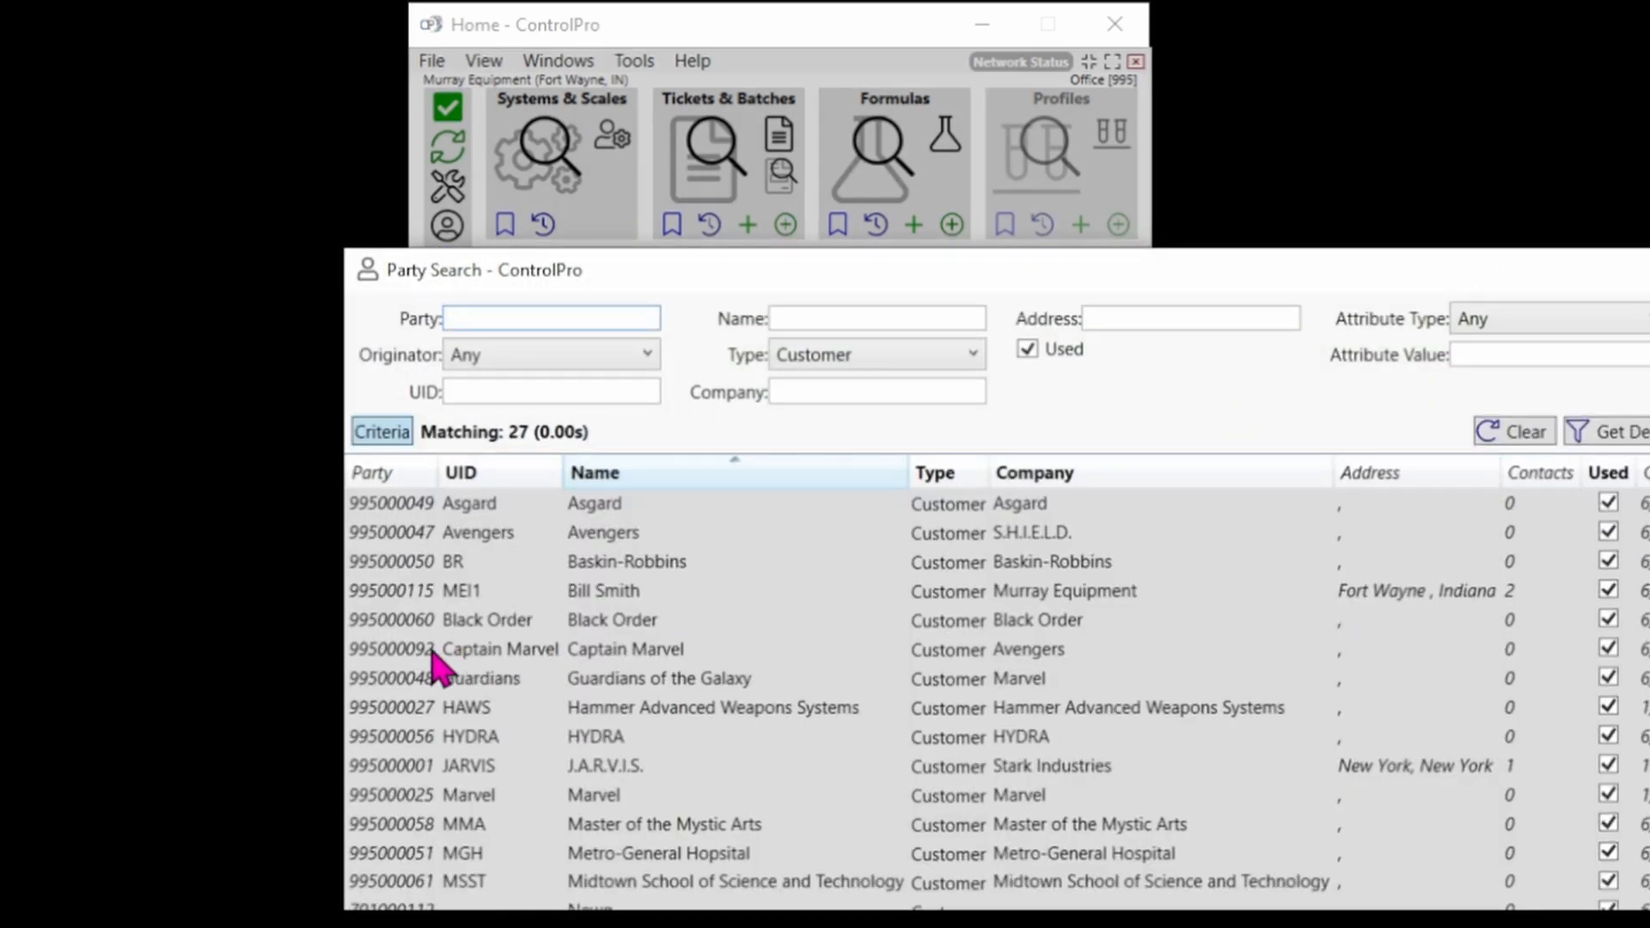
{"action": "double_click", "coordinate": [434, 650]}
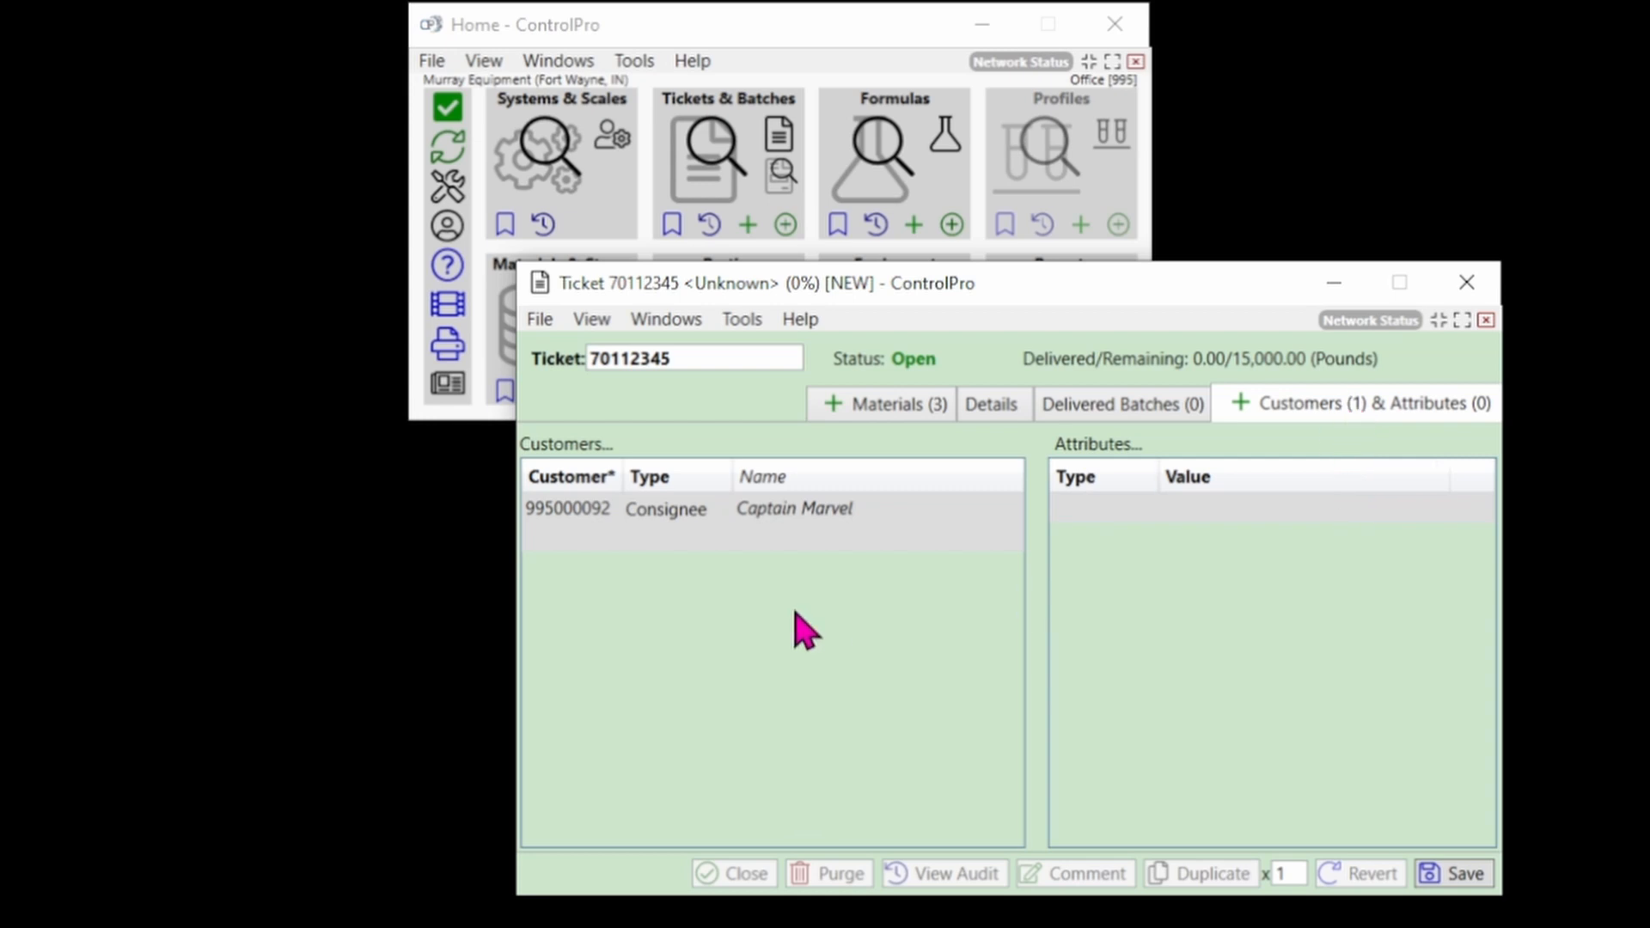
{"action": "left_click", "coordinate": [909, 404]}
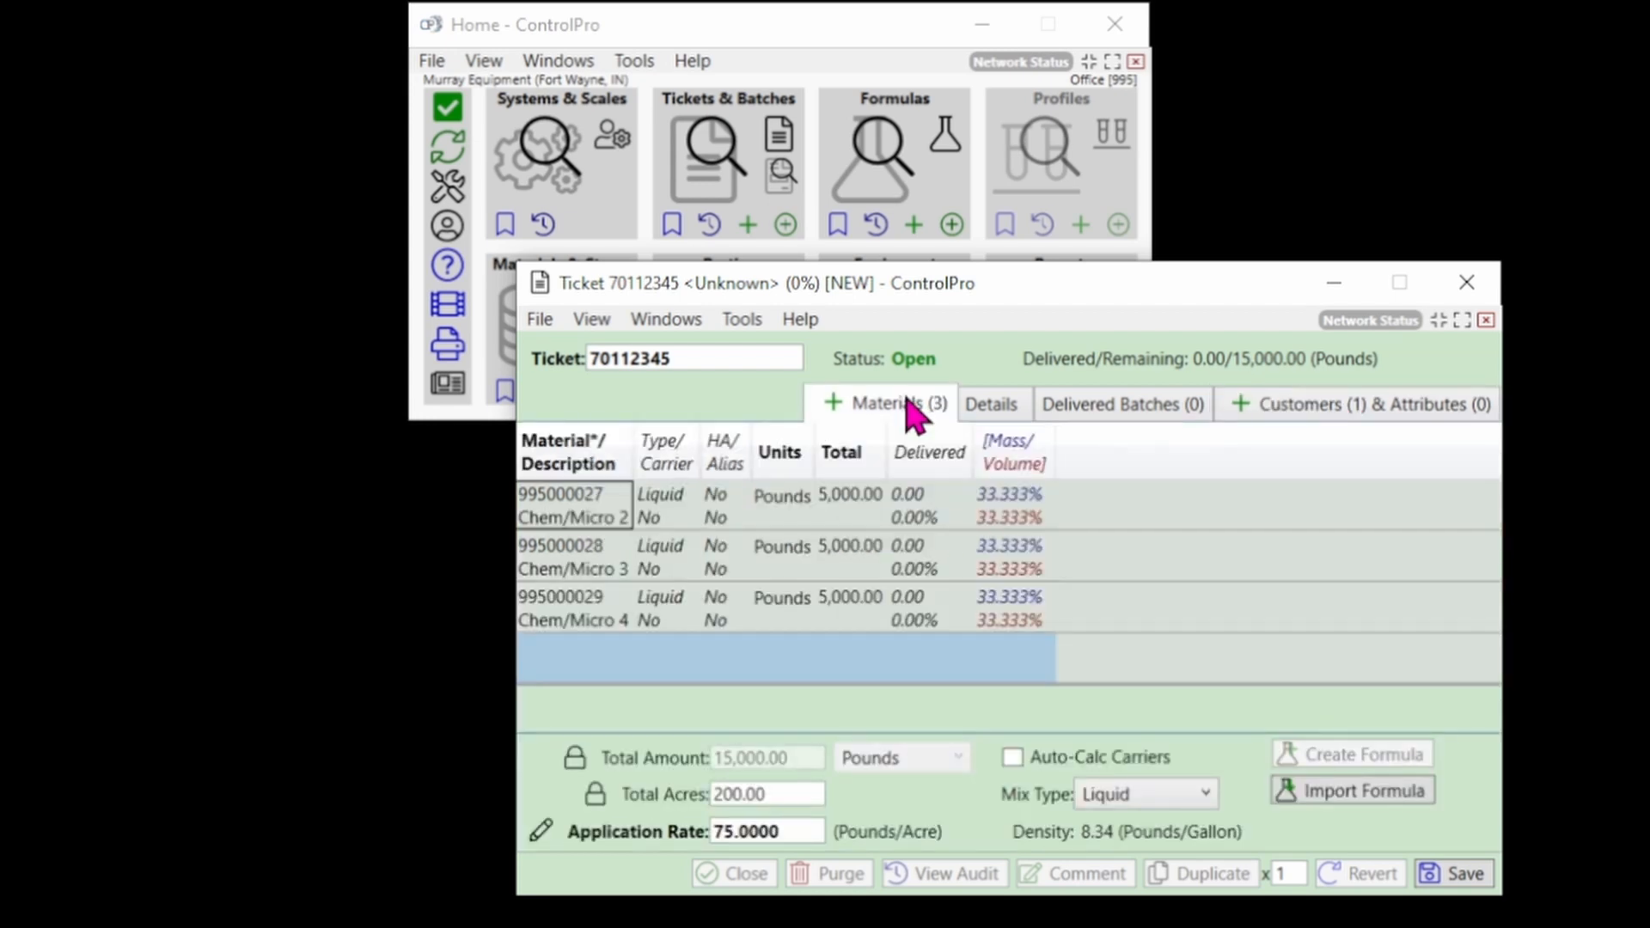
Save the ticket, confirm creating ten incremented duplicates, and open the ticket search.
{"action": "left_click", "coordinate": [1458, 873]}
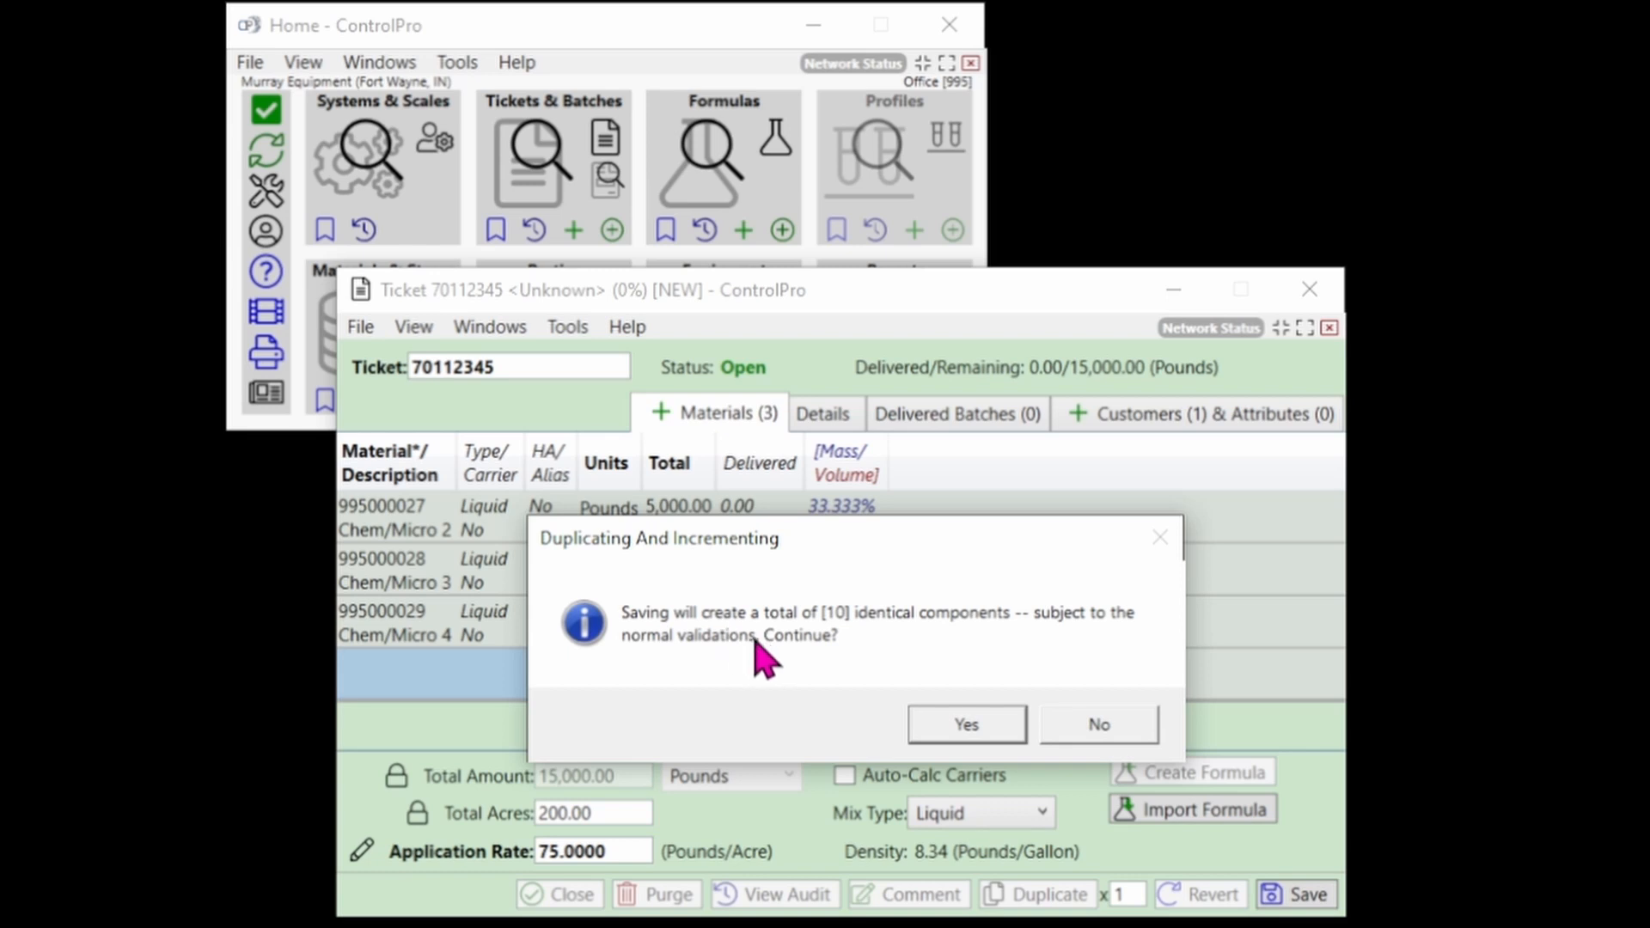
{"action": "left_click", "coordinate": [967, 724]}
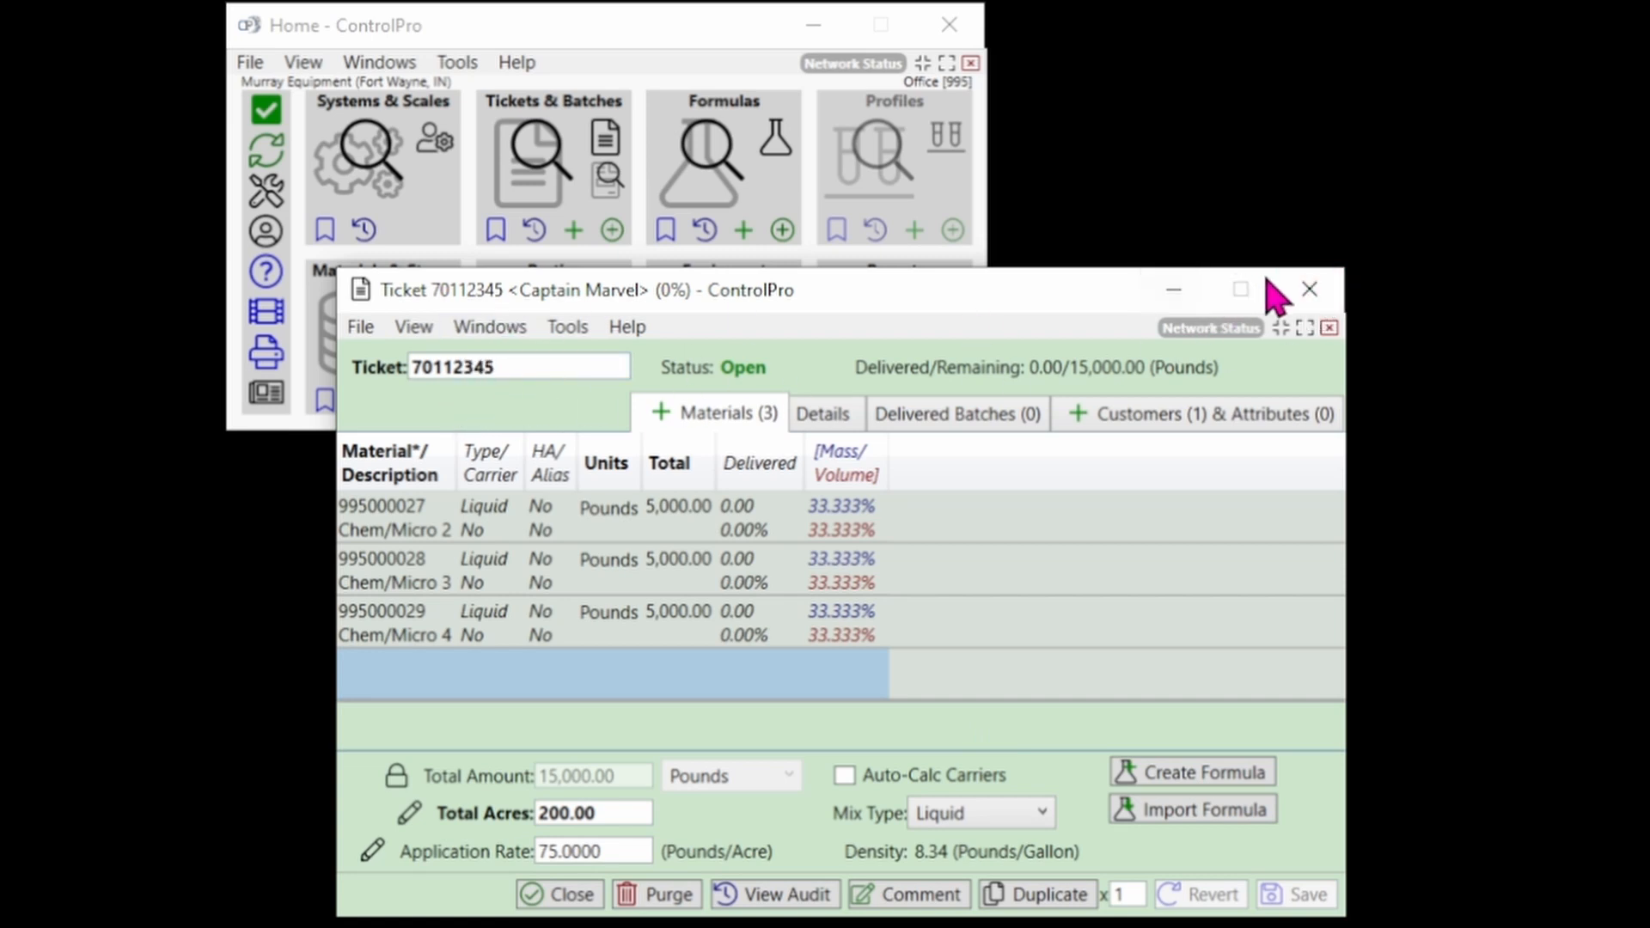
{"action": "left_click", "coordinate": [1309, 289]}
{"action": "left_click", "coordinate": [530, 160]}
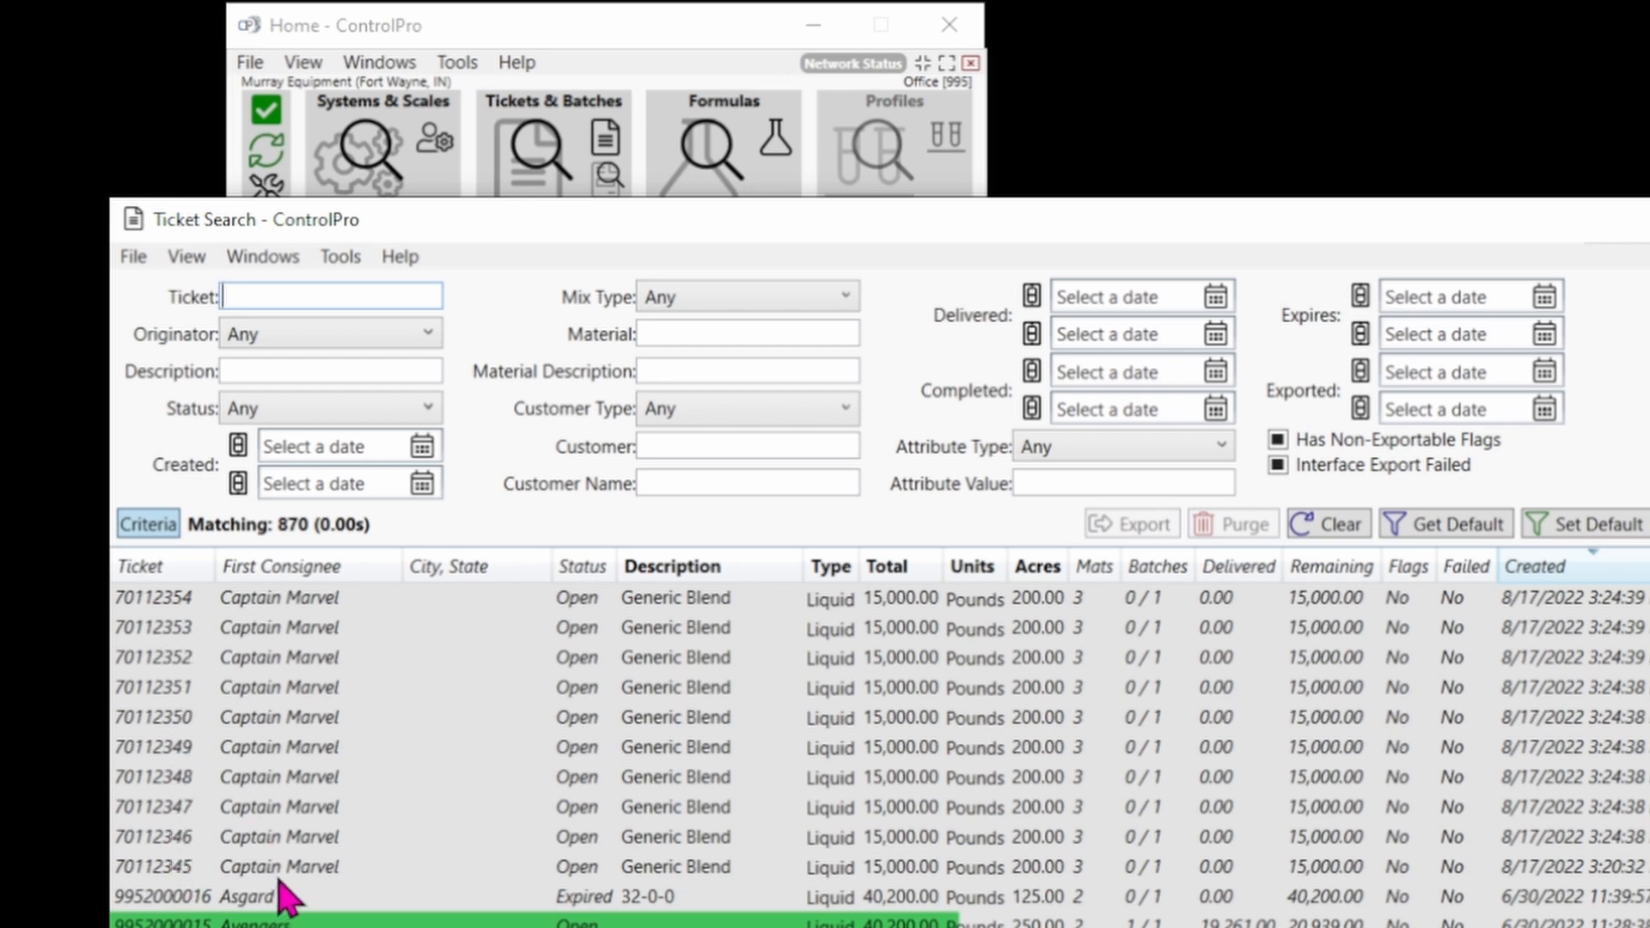
Select ticket 70112354 in the results, then close the Ticket Search window.
{"action": "left_click", "coordinate": [183, 612]}
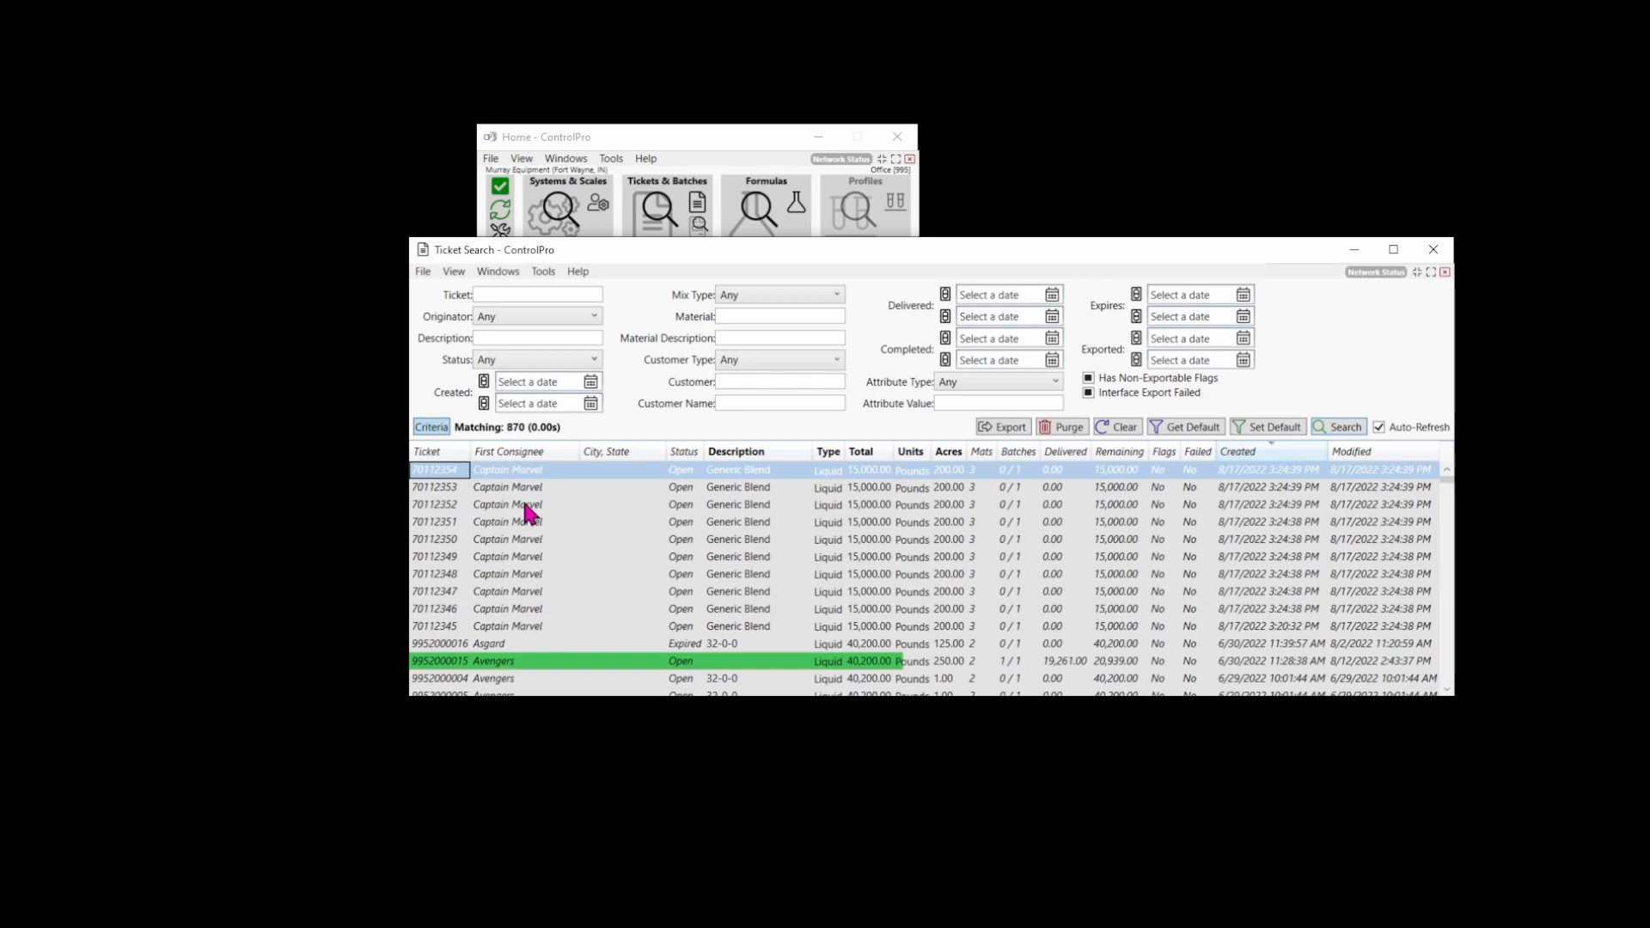
{"action": "left_click", "coordinate": [1433, 250]}
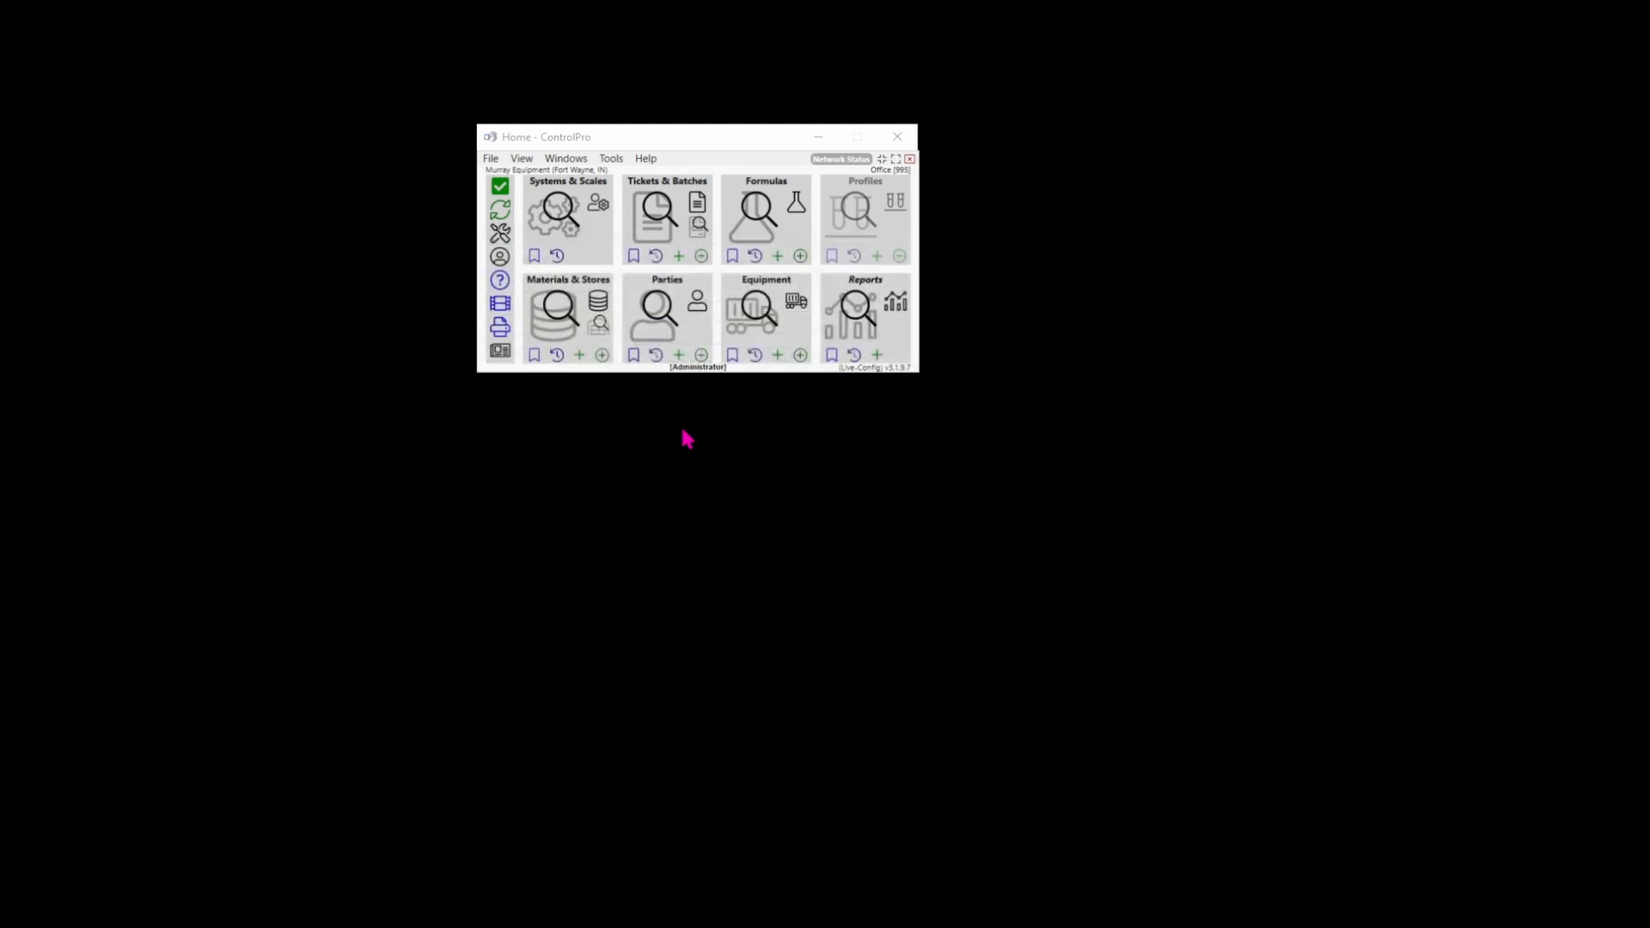